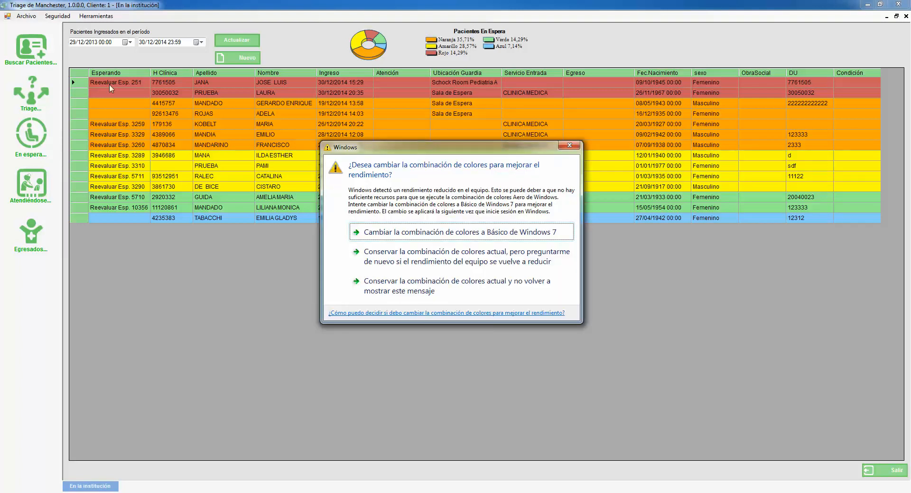
- Keep the current Windows colour scheme without showing the message again, and open the list of patients being attended
{"action": "left_click", "coordinate": [426, 284]}
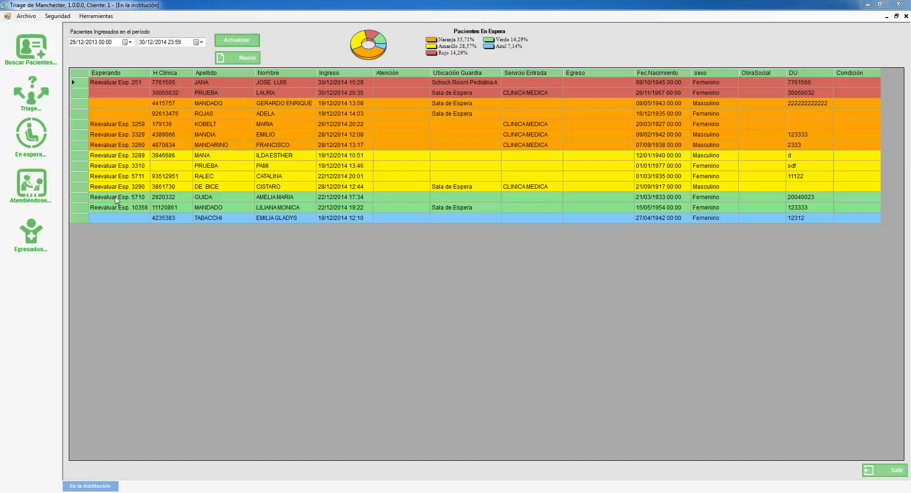
{"action": "left_click", "coordinate": [44, 184]}
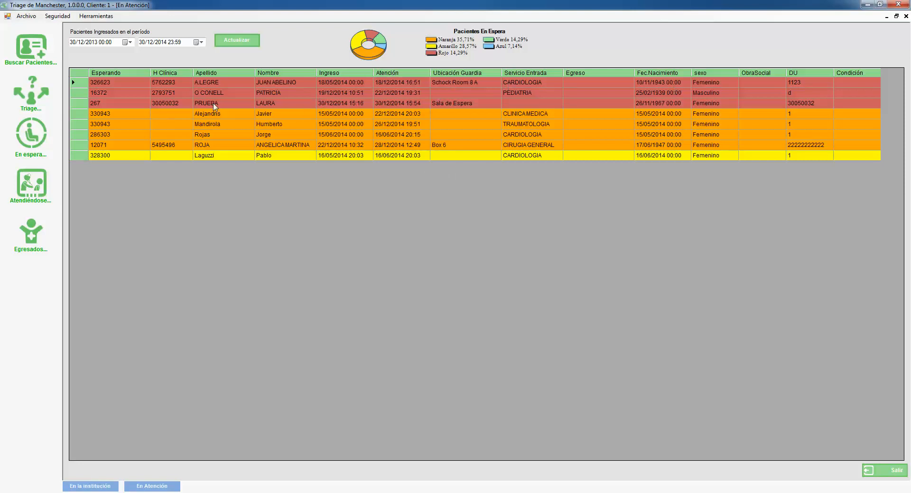
- List the discharged patients admitted from 29/12/2013 00:00 to 30/12/2014 23:59
{"action": "left_click", "coordinate": [32, 235]}
{"action": "left_click", "coordinate": [98, 42]}
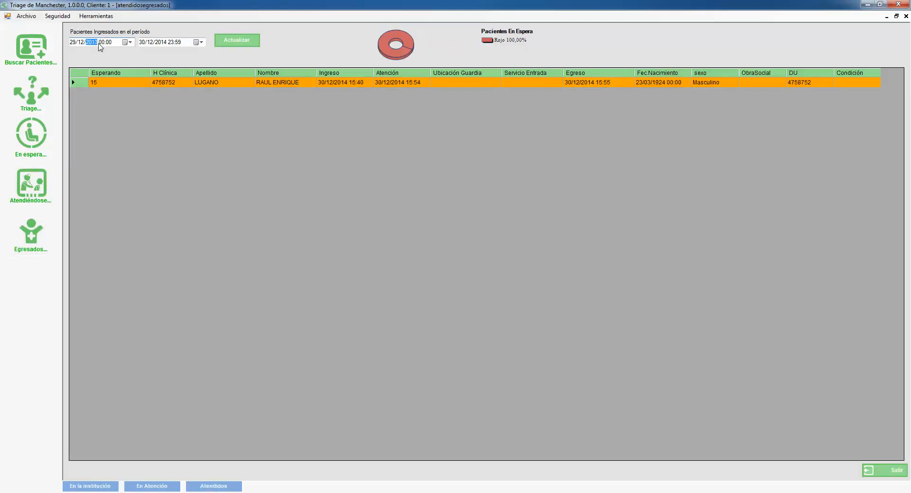
{"action": "left_click", "coordinate": [236, 41]}
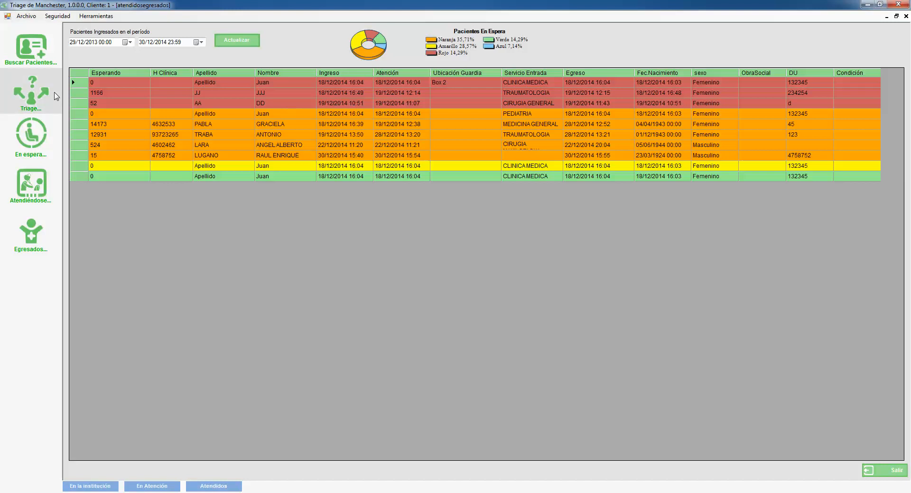
- Examine the triage form's personal data and vital signs, consultation, and discharge sections
{"action": "left_click", "coordinate": [27, 100]}
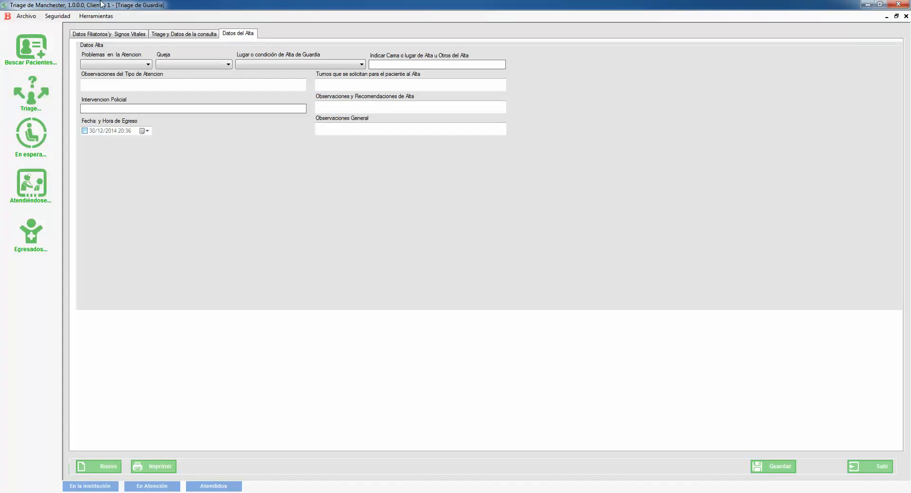
{"action": "left_click", "coordinate": [105, 35]}
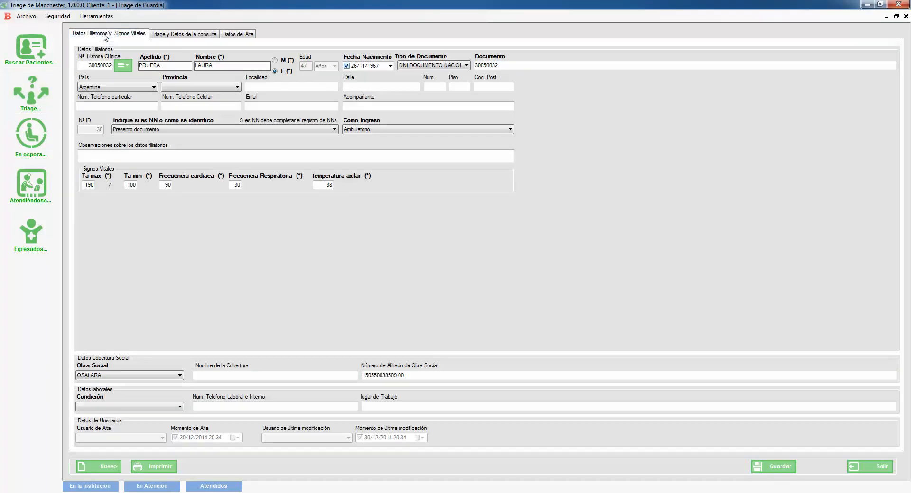
{"action": "left_click", "coordinate": [180, 38]}
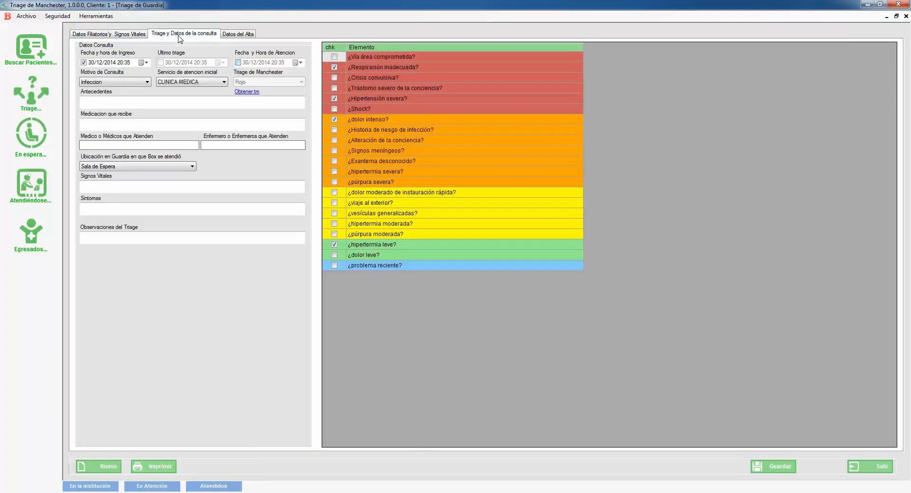
{"action": "left_click", "coordinate": [232, 37]}
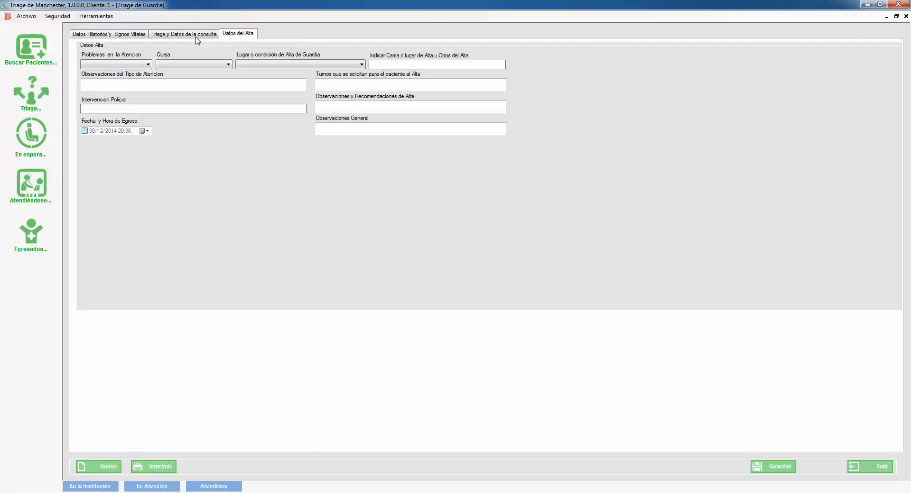
{"action": "left_click", "coordinate": [104, 35]}
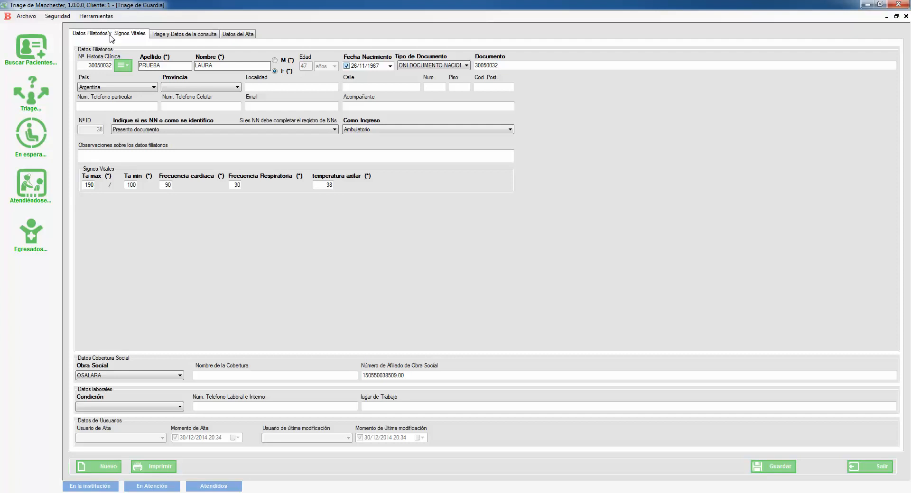
- Visit the patient search screen, return to the triage form and start a new blank record
{"action": "left_click", "coordinate": [37, 53]}
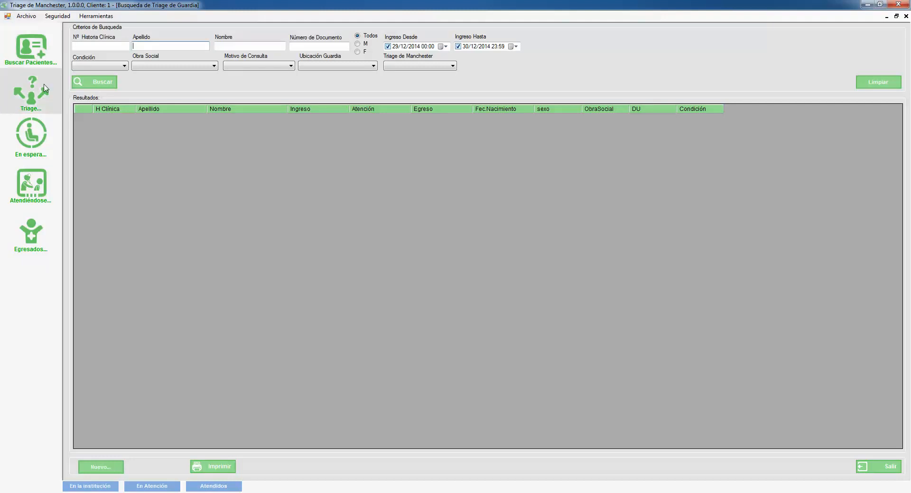
{"action": "left_click", "coordinate": [43, 102]}
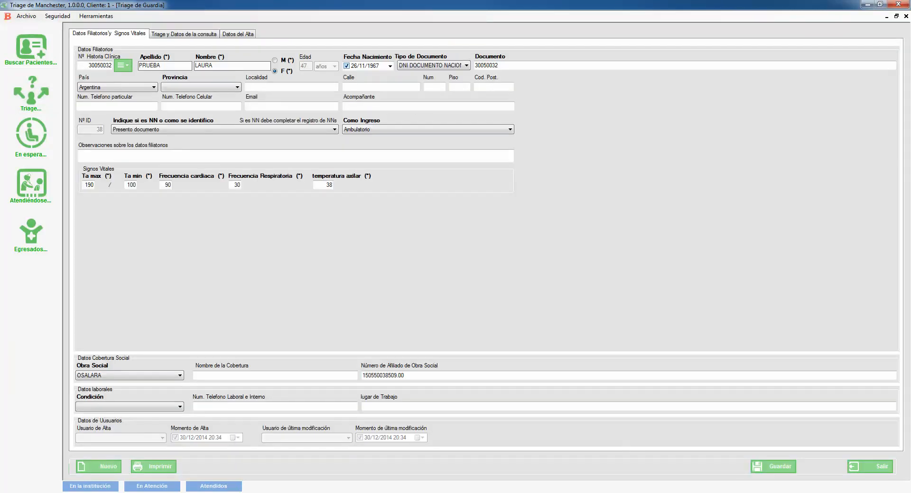
{"action": "left_click", "coordinate": [106, 465]}
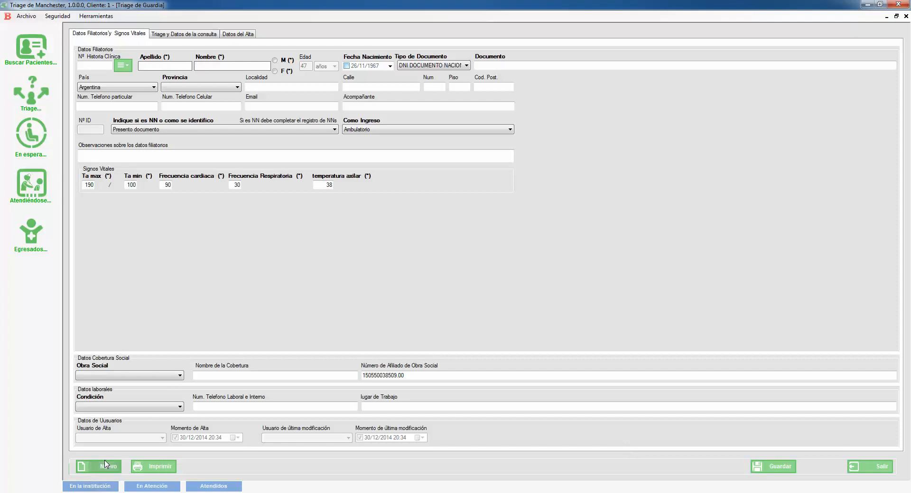
- Examine the patient search criteria and the options offered for Condición
{"action": "left_click", "coordinate": [31, 48]}
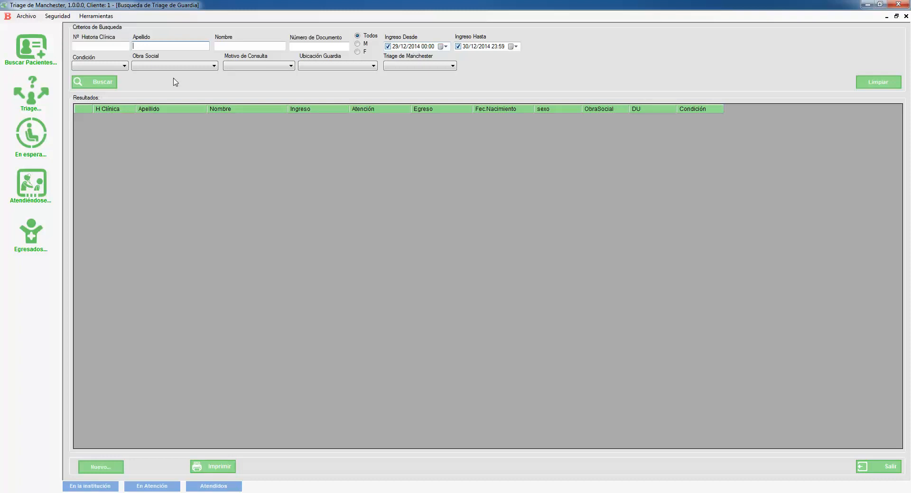
{"action": "left_click", "coordinate": [123, 67]}
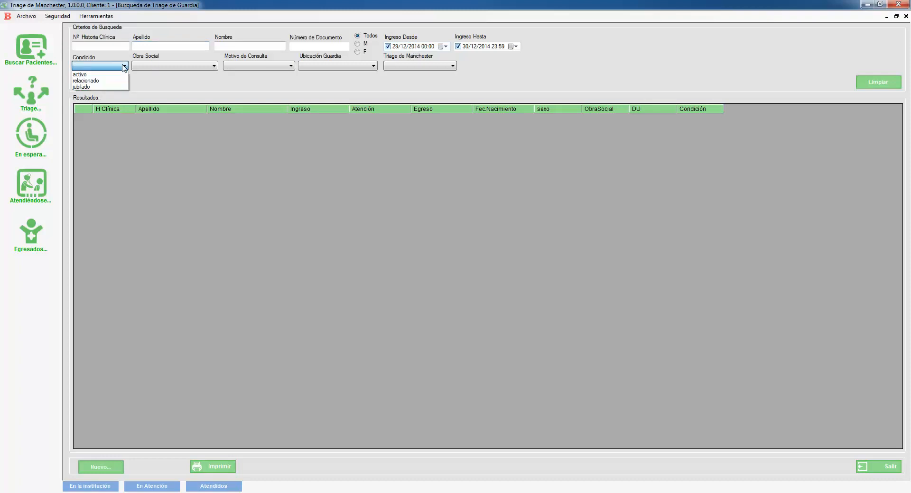
{"action": "left_click", "coordinate": [123, 67]}
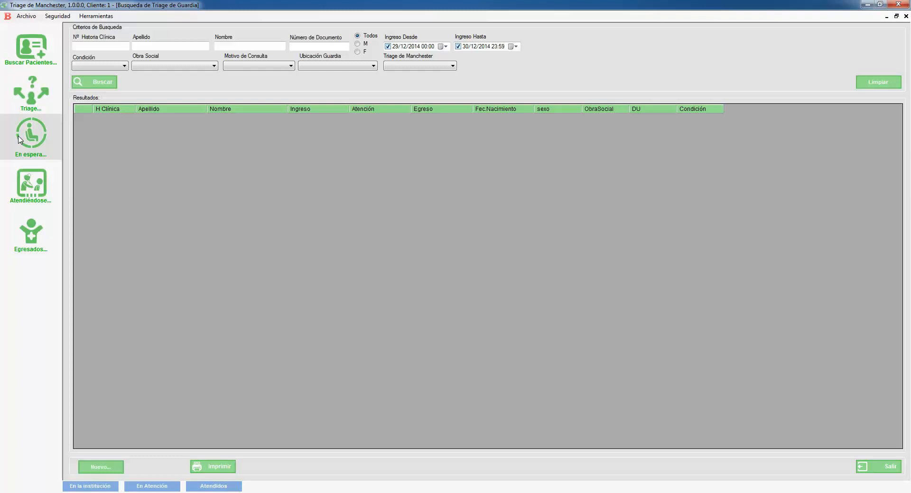
- Return to the triage form and review the options for how the patient was identified, keeping Presento documento
{"action": "left_click", "coordinate": [30, 103]}
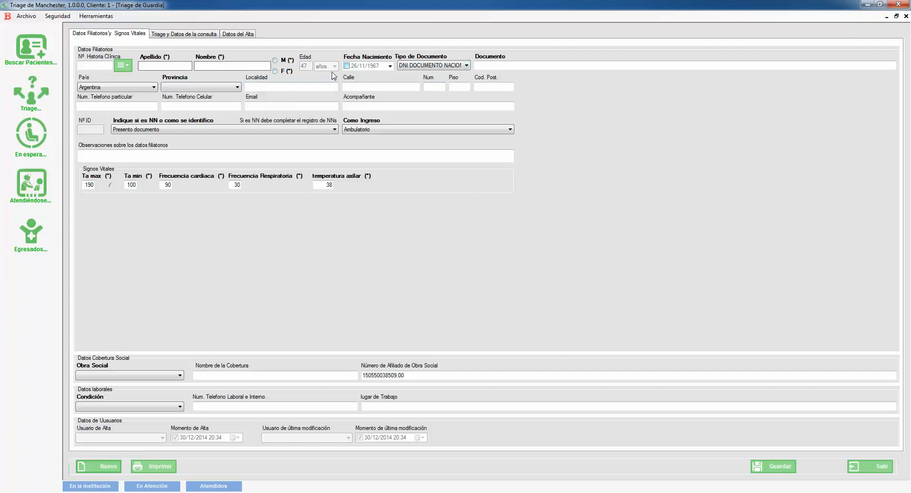
{"action": "left_click", "coordinate": [250, 132]}
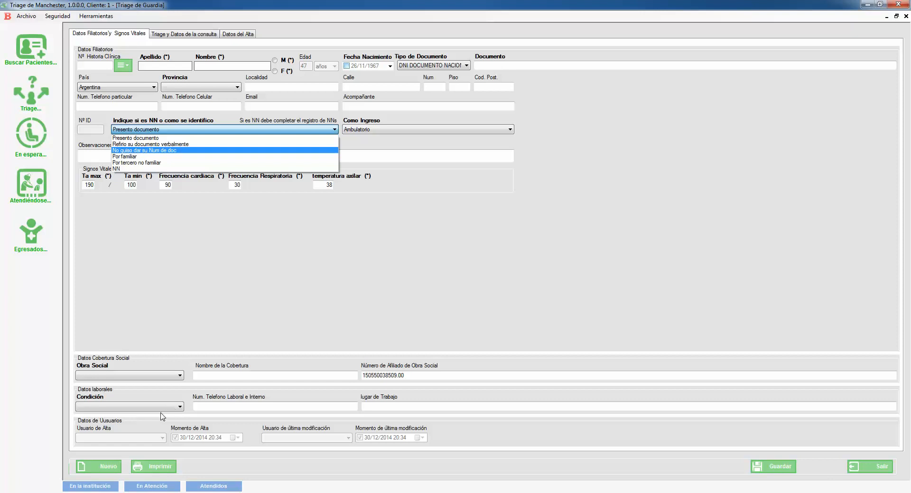
{"action": "key", "text": "Down"}
{"action": "key", "text": "Escape"}
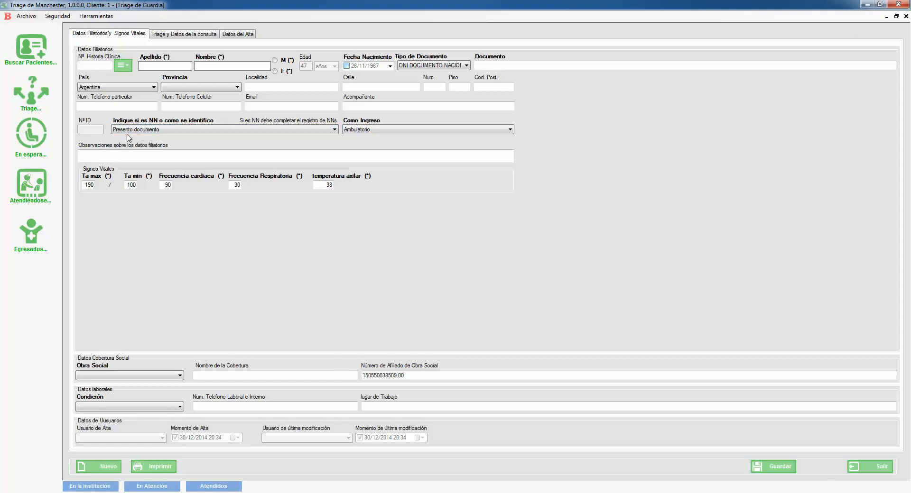
- Search the Padrón Institucional by the patient's surname, load the first matching patient into the form and accept the family-data notice
{"action": "left_click", "coordinate": [122, 66]}
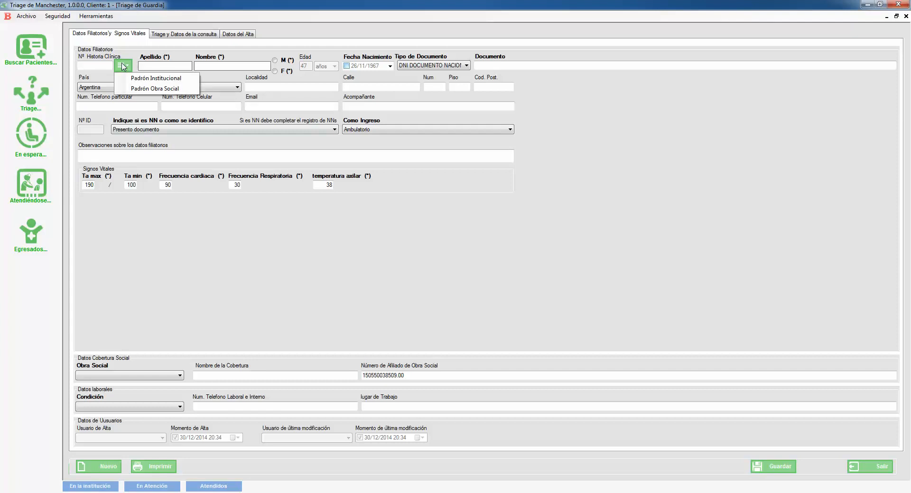
{"action": "left_click", "coordinate": [137, 79]}
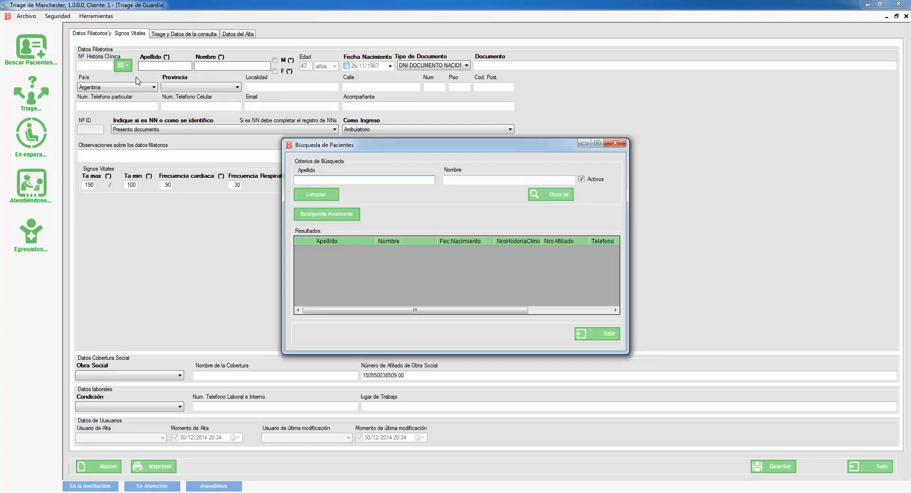
{"action": "type", "text": "prueba"}
{"action": "left_click", "coordinate": [563, 199]}
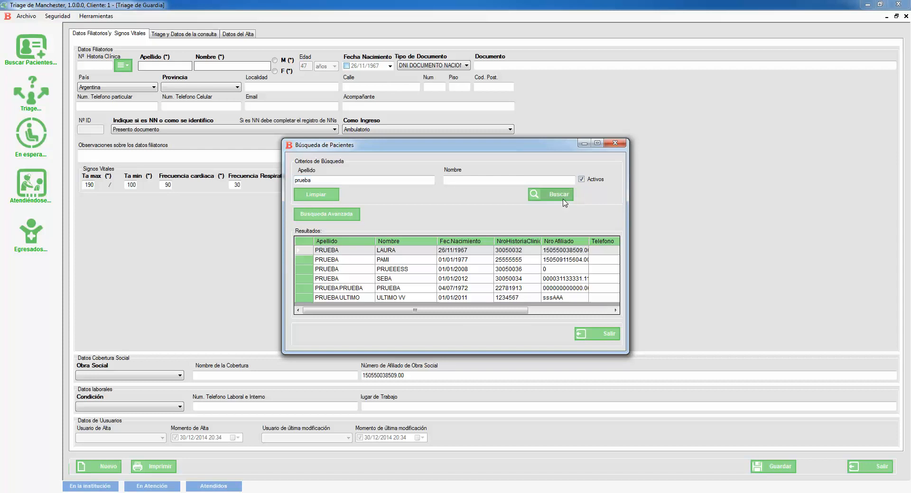
{"action": "double_click", "coordinate": [523, 251]}
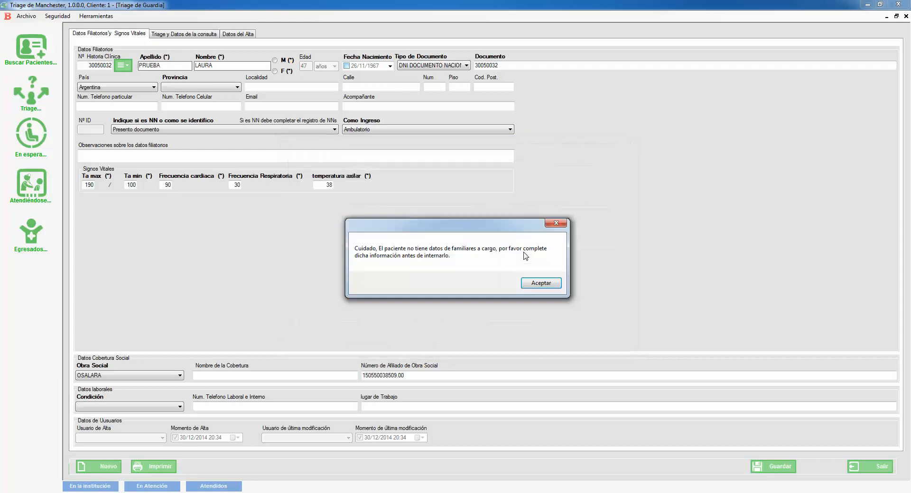
{"action": "left_click", "coordinate": [541, 283]}
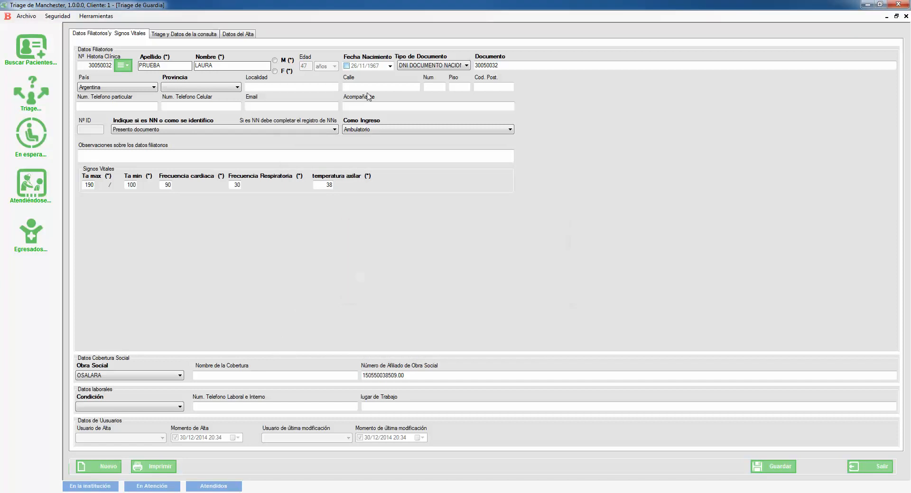
- Set the patient's sex to F and the maximum blood pressure (Ta max) to 180
{"action": "left_click", "coordinate": [276, 70]}
{"action": "key", "text": "BackSpace"}
{"action": "key", "text": "BackSpace"}
{"action": "type", "text": "80"}
- Try NN as the patient's identification, and set it to Refirio su documento verbalmente
{"action": "left_click", "coordinate": [337, 129]}
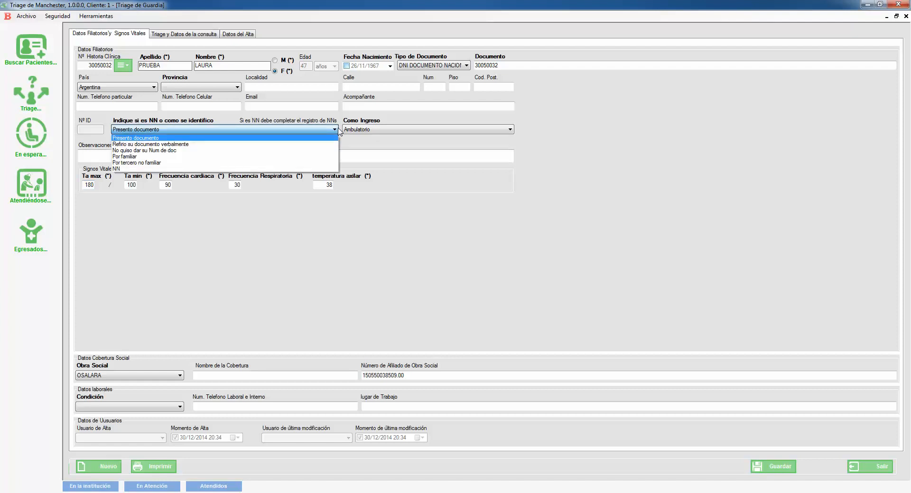
{"action": "left_click", "coordinate": [300, 169]}
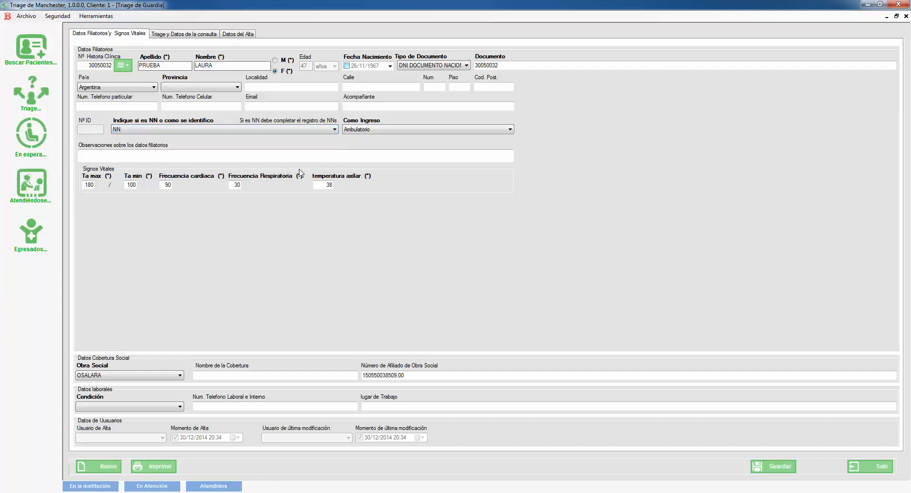
{"action": "left_click", "coordinate": [334, 130]}
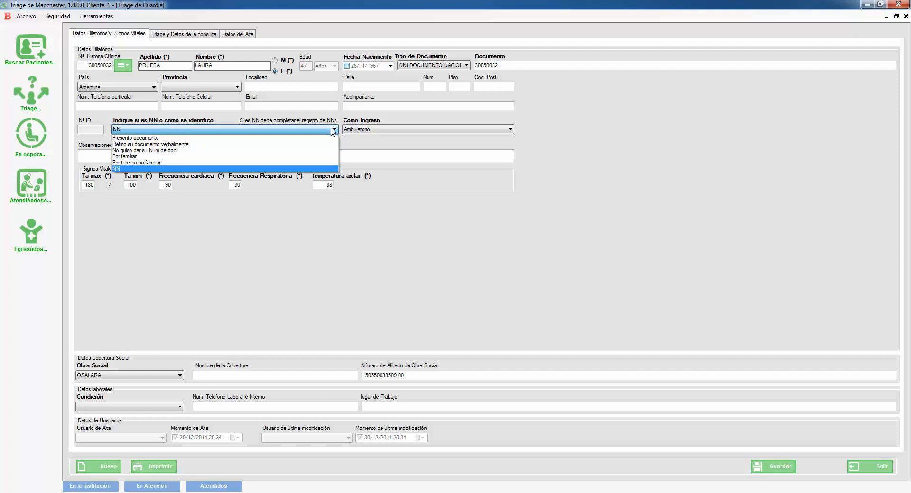
{"action": "left_click", "coordinate": [313, 145]}
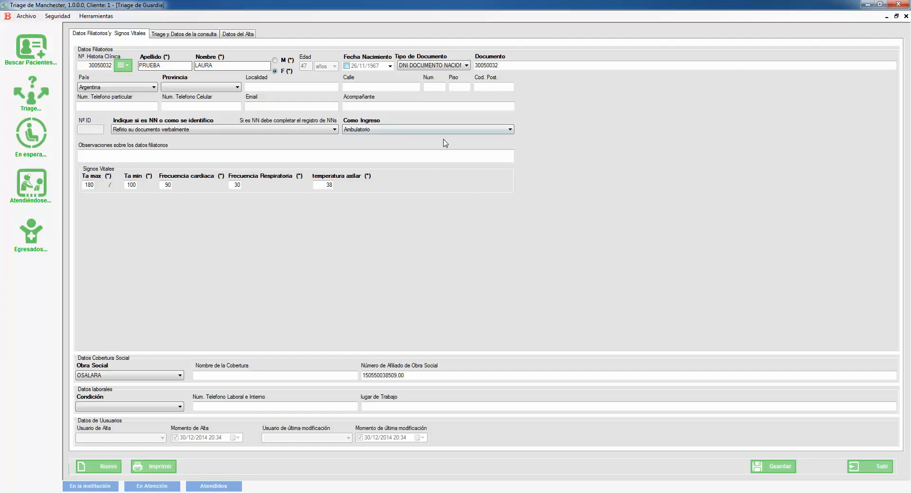
- Set Como Ingreso to Ambulatorio and save the triage record
{"action": "left_click", "coordinate": [466, 131]}
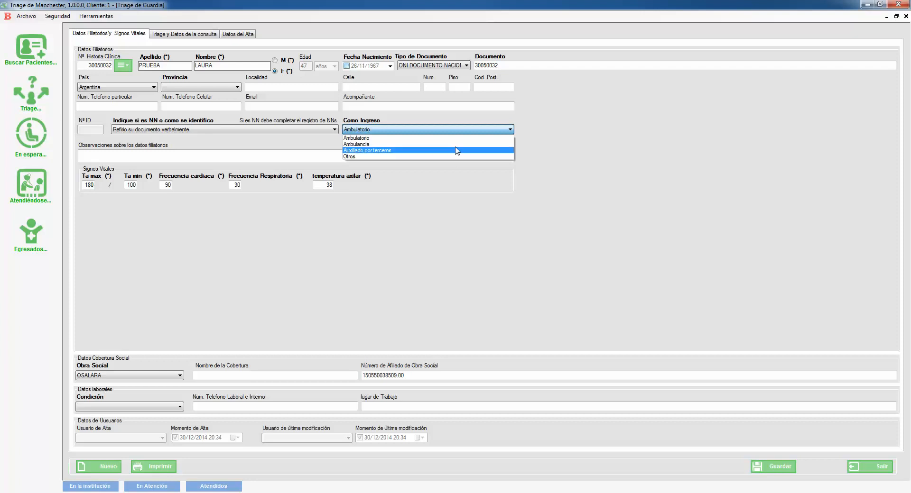
{"action": "left_click", "coordinate": [459, 138]}
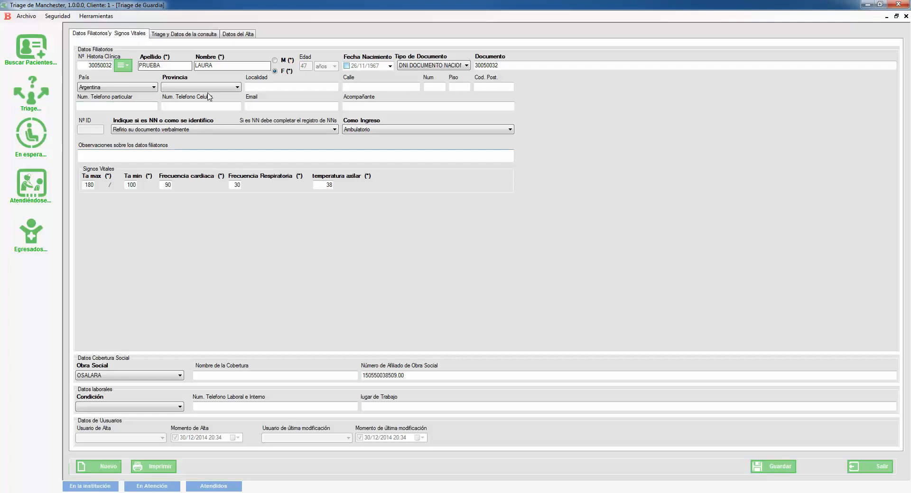
{"action": "left_click", "coordinate": [773, 468]}
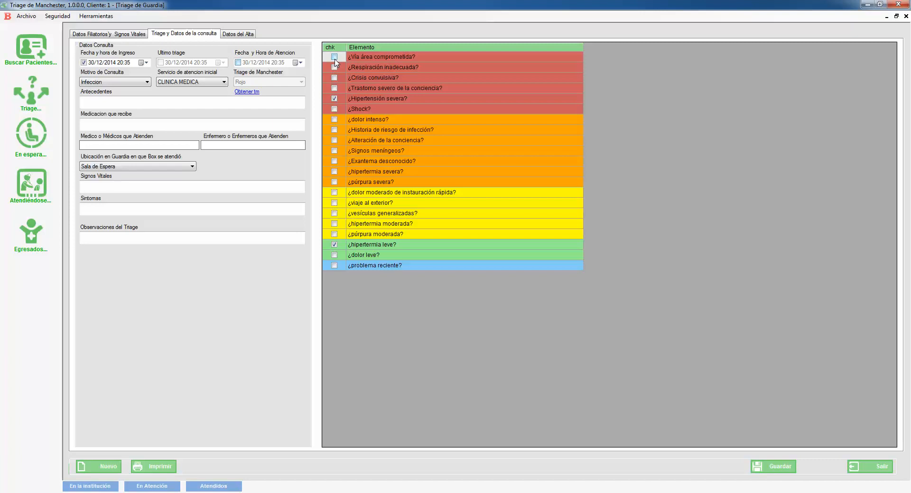
- Mark ¿viaje al exterior?, ¿púrpura severa? and ¿Respiración inadecuada? in the triage questionnaire, rechecking the personal data section in between
{"action": "left_click", "coordinate": [334, 203]}
{"action": "left_click", "coordinate": [115, 34]}
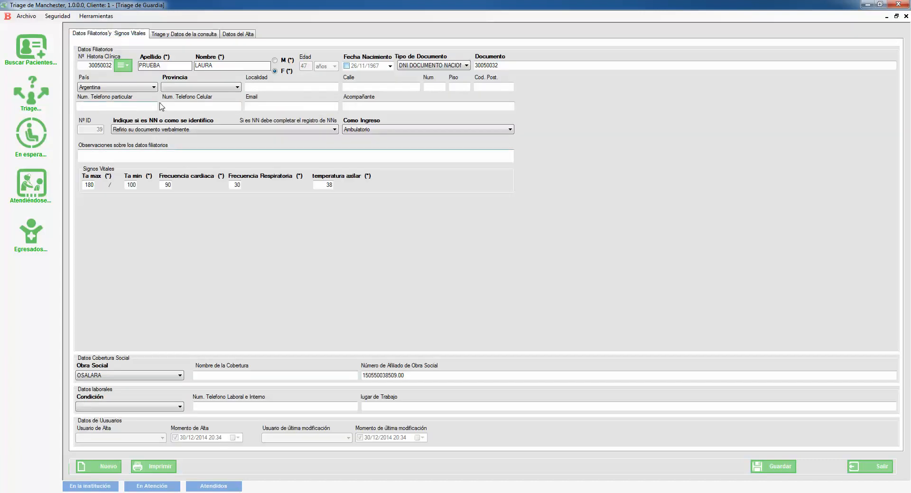
{"action": "left_click", "coordinate": [177, 34]}
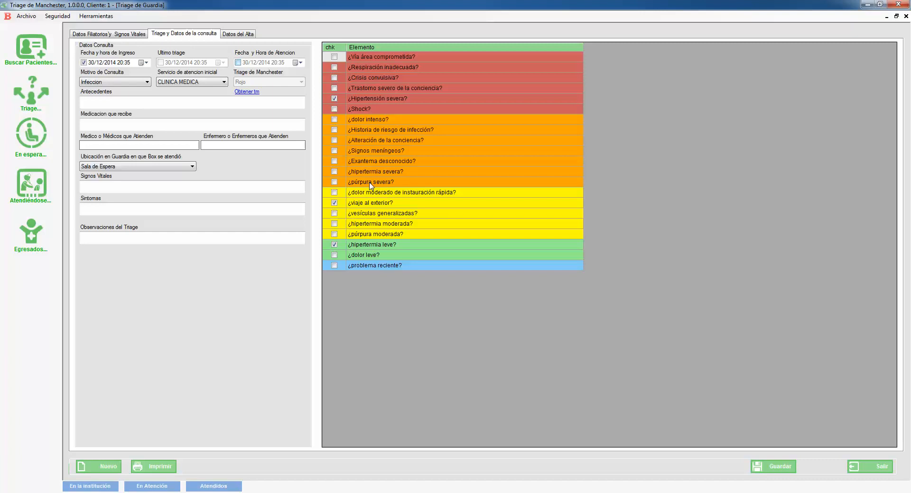
{"action": "left_click", "coordinate": [334, 182]}
- Enter "esta medicado con antihipertensicos" as background, then move that text to Medicacion que recibe
{"action": "left_click", "coordinate": [151, 101]}
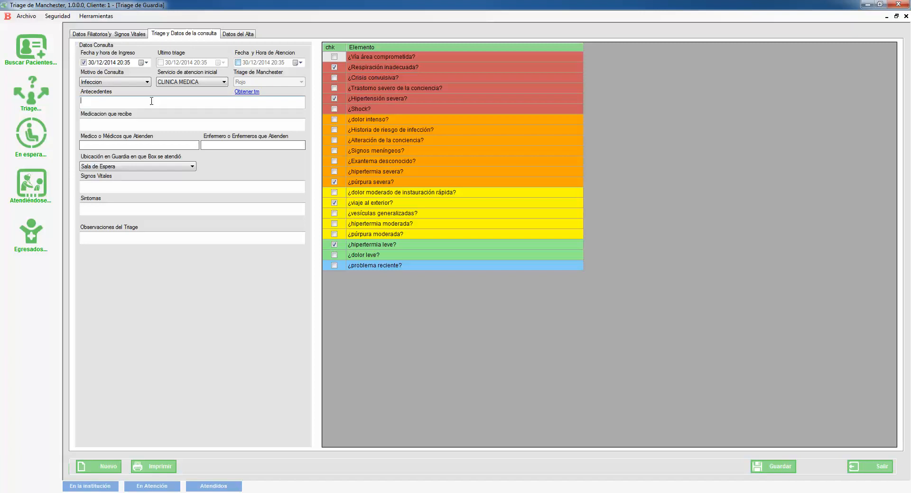
{"action": "type", "text": "esta medicado con antihipertensicos"}
{"action": "left_click", "coordinate": [117, 122]}
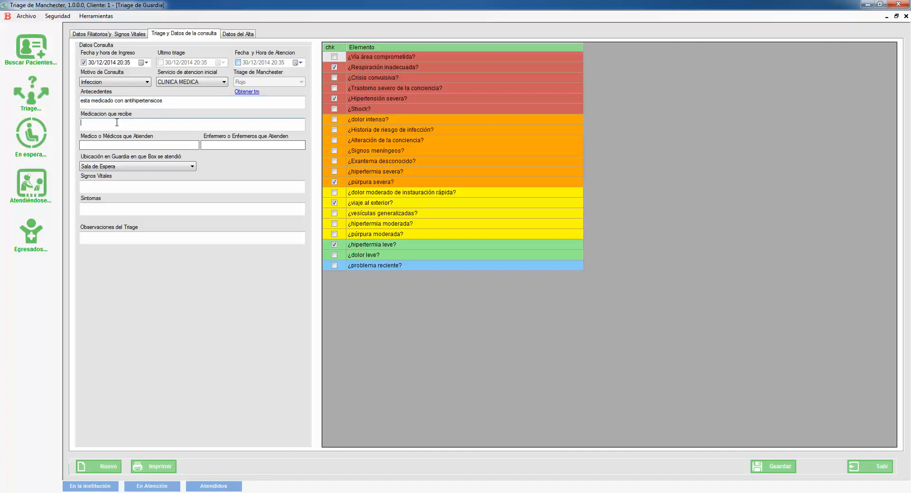
{"action": "left_click", "coordinate": [164, 101]}
{"action": "left_click_drag", "start_coordinate": [165, 102], "coordinate": [45, 112]}
{"action": "key", "text": "ctrl+x"}
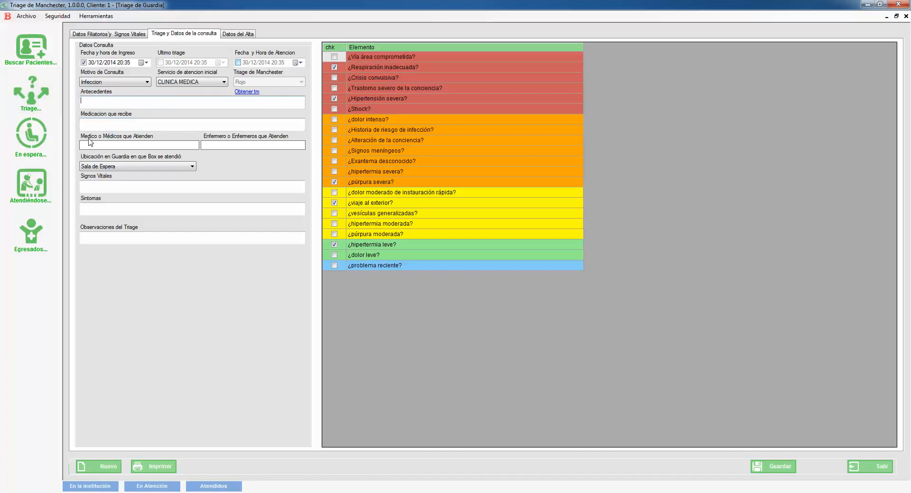
{"action": "left_click", "coordinate": [94, 126]}
{"action": "key", "text": "ctrl+v"}
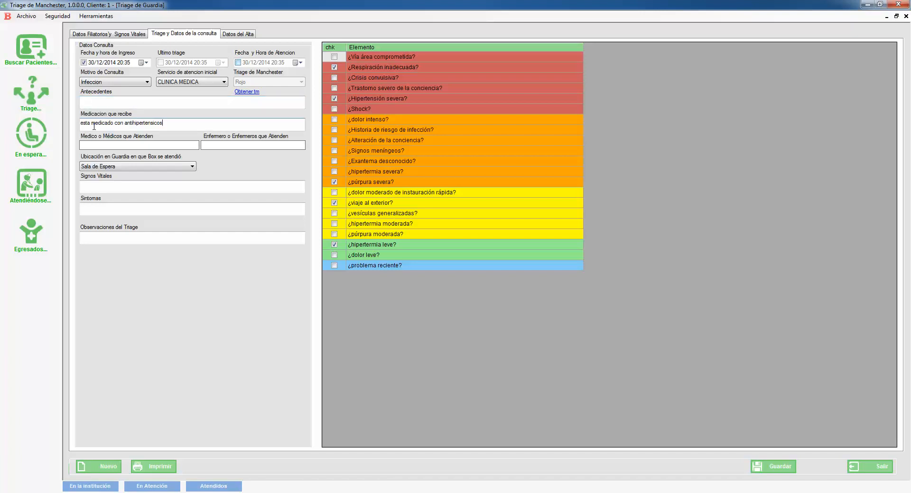
- Set Antecedentes to HTA and save the triage record
{"action": "left_click", "coordinate": [119, 101]}
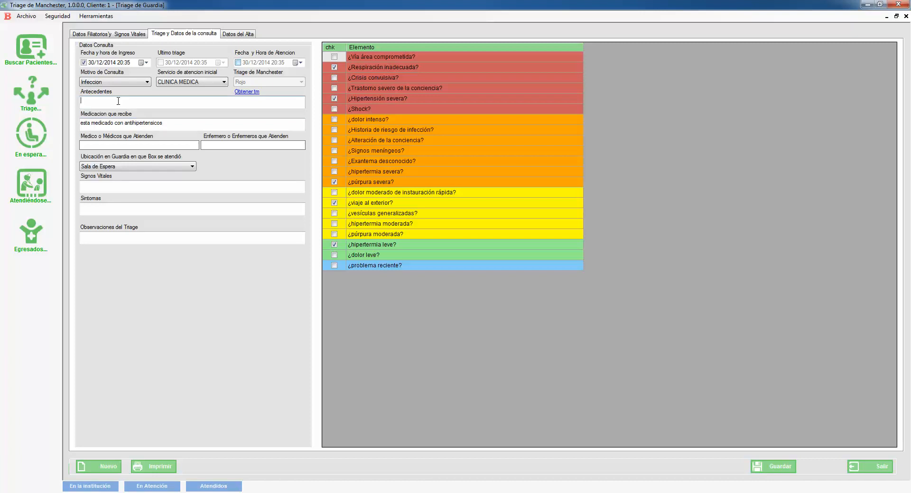
{"action": "type", "text": "HTA"}
{"action": "left_click", "coordinate": [765, 473]}
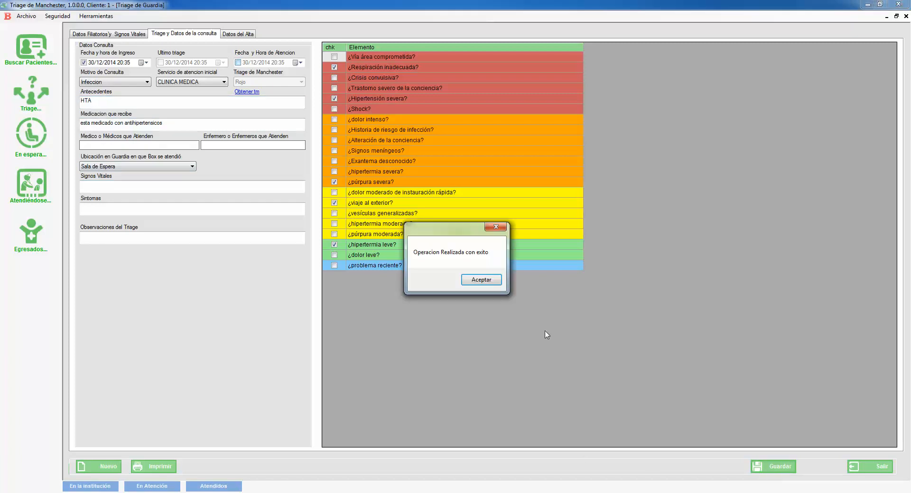
{"action": "left_click", "coordinate": [484, 280]}
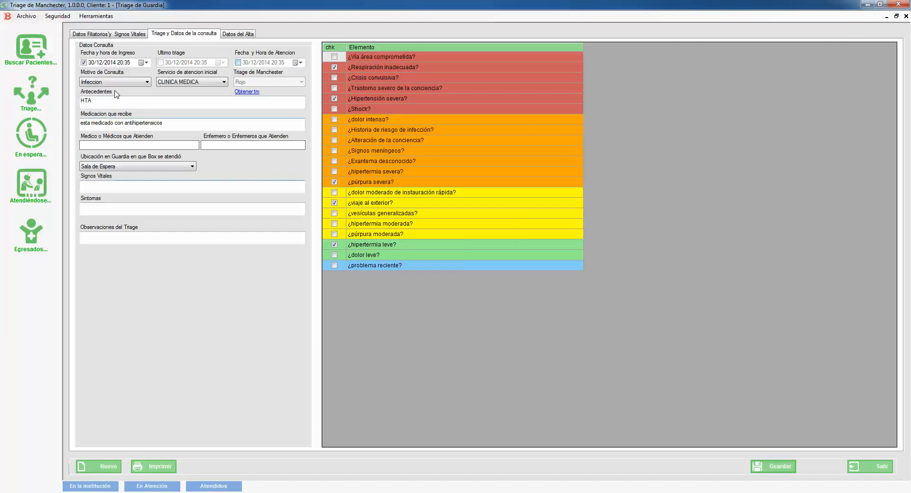
- Open the first waiting patient's record admitted 30/12/2014 20:35 and set its emergency room location to Box 7
{"action": "left_click", "coordinate": [33, 133]}
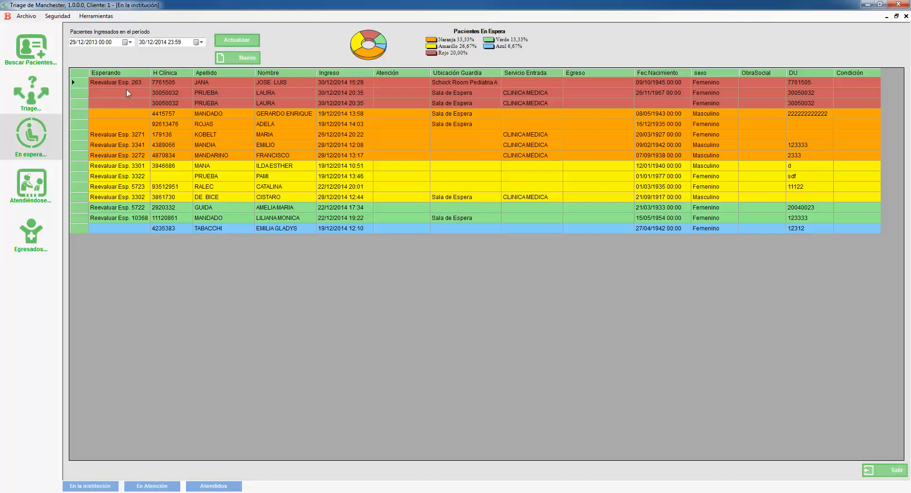
{"action": "left_click", "coordinate": [370, 97]}
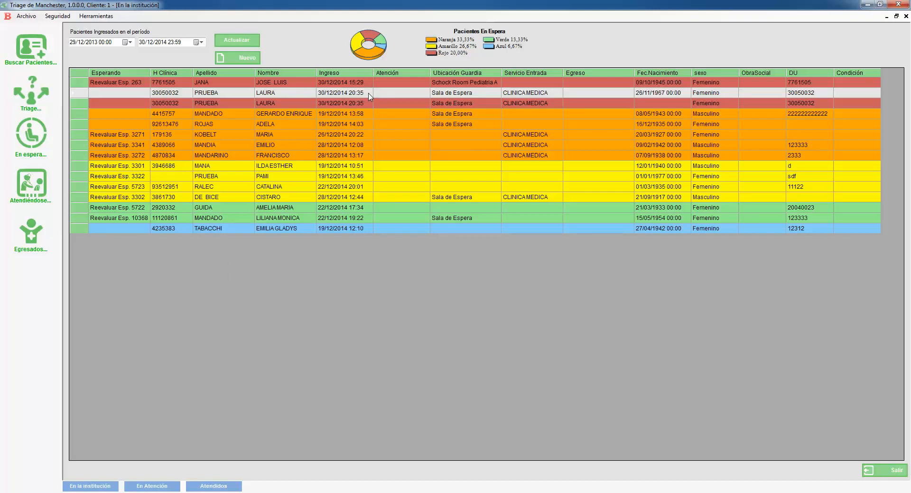
{"action": "double_click", "coordinate": [369, 94]}
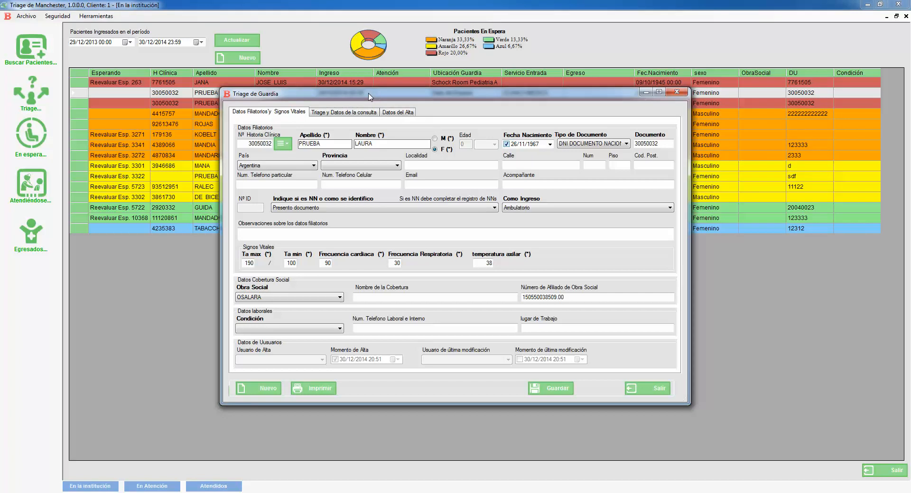
{"action": "left_click", "coordinate": [361, 114]}
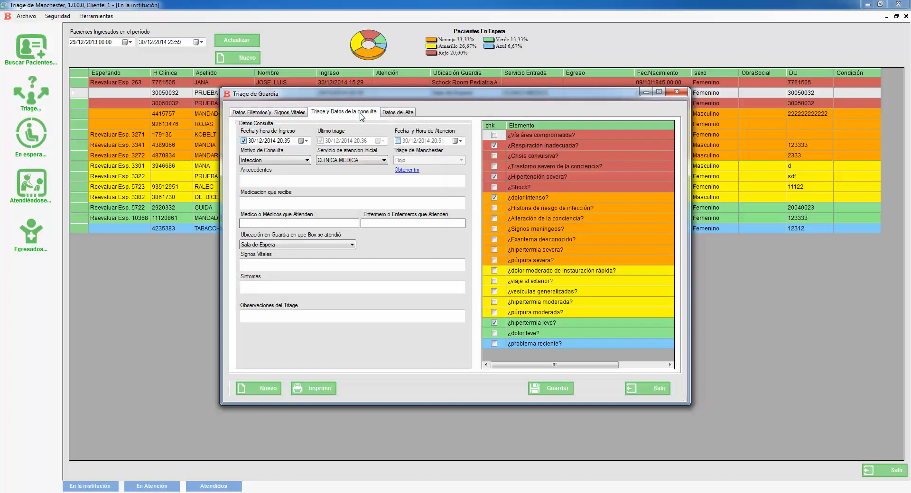
{"action": "left_click", "coordinate": [352, 245]}
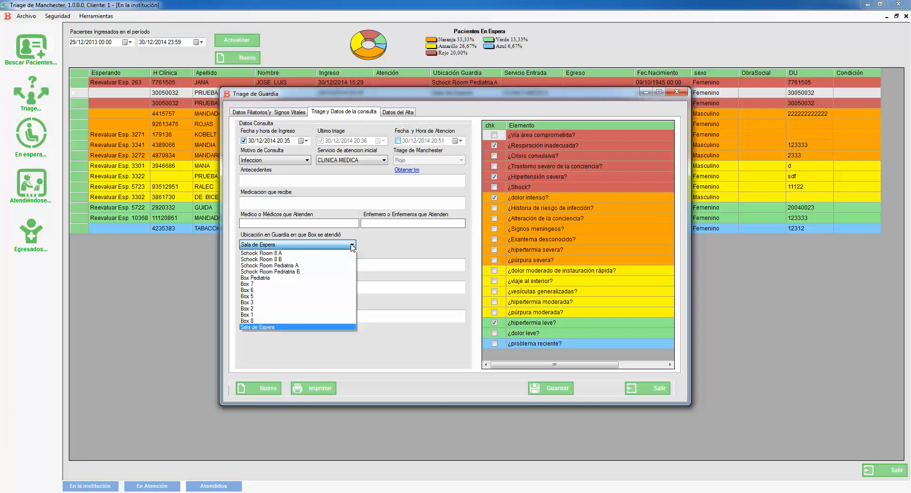
{"action": "left_click", "coordinate": [317, 286]}
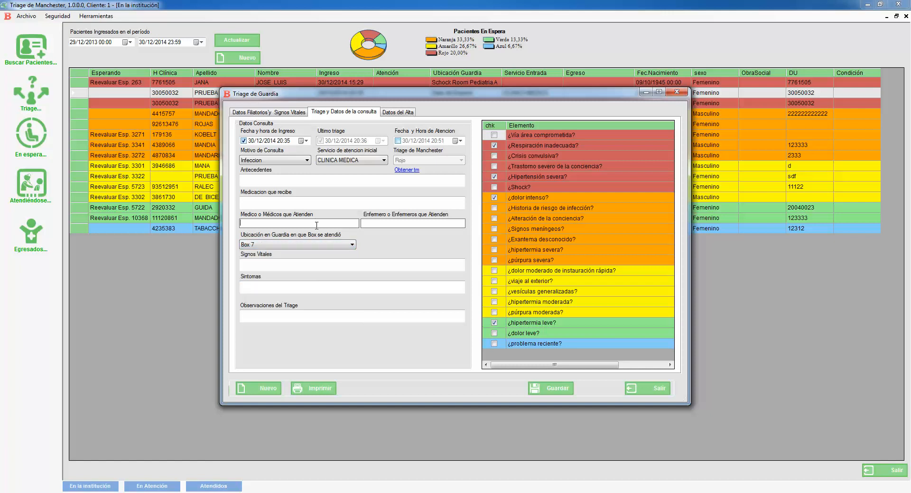
- Enter the attending doctor's name in Medico o Médicos que Atienden
{"action": "type", "text": "Dr. Da"}
{"action": "type", "text": "racca"}
{"action": "key", "text": "BackSpace"}
{"action": "key", "text": "BackSpace"}
{"action": "key", "text": "BackSpace"}
{"action": "key", "text": "BackSpace"}
{"action": "type", "text": "gracca"}
- Enable the attention date and time at 30/12/2014 20:51, then save and close the triage record
{"action": "left_click", "coordinate": [398, 140]}
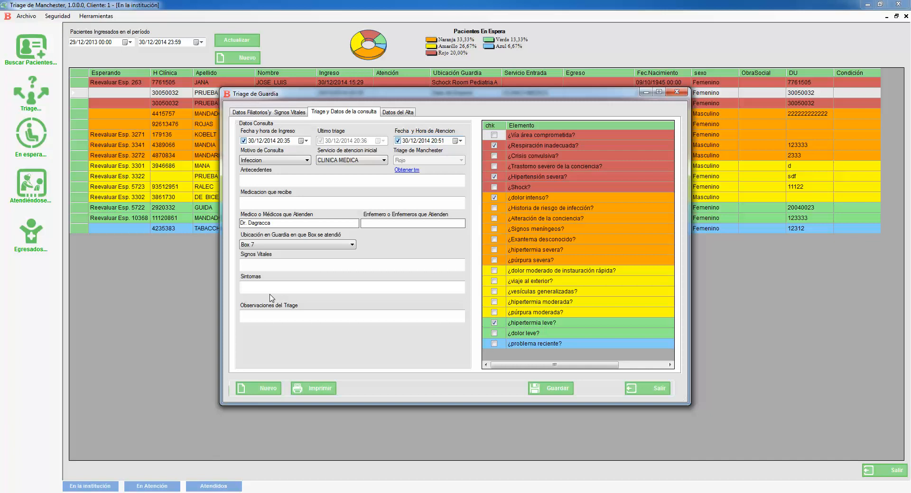
{"action": "left_click", "coordinate": [550, 388]}
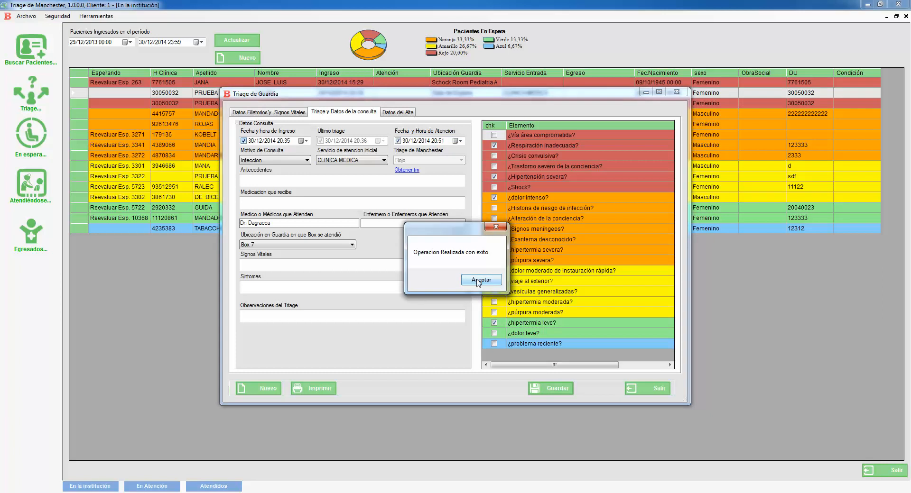
{"action": "left_click", "coordinate": [480, 281]}
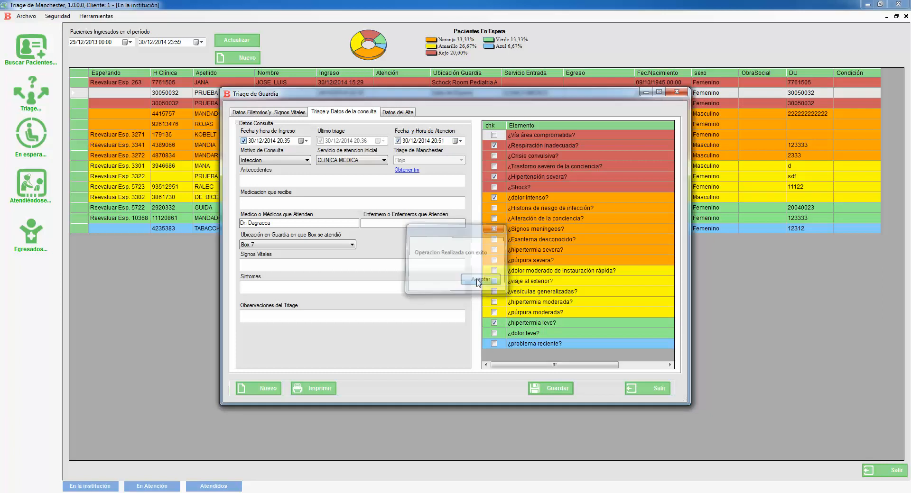
{"action": "left_click", "coordinate": [661, 388]}
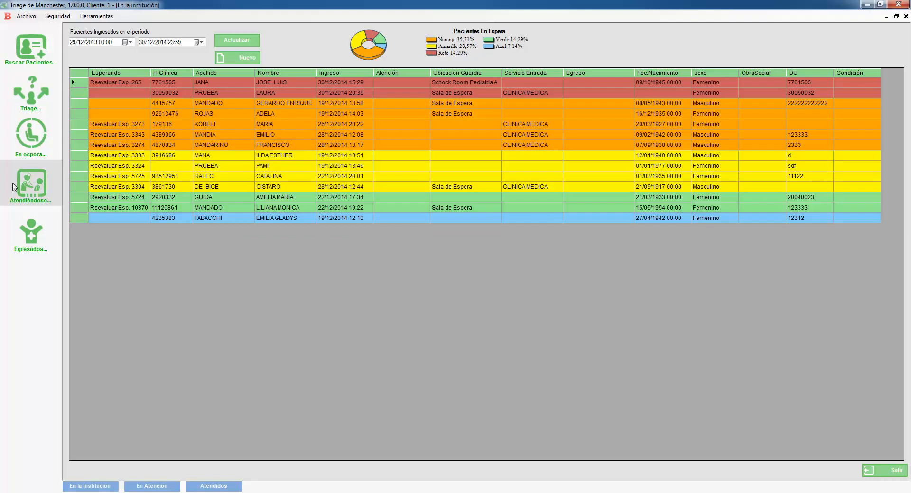
- Open the discharge data of the first patient in the list of patients being attended
{"action": "left_click", "coordinate": [38, 187]}
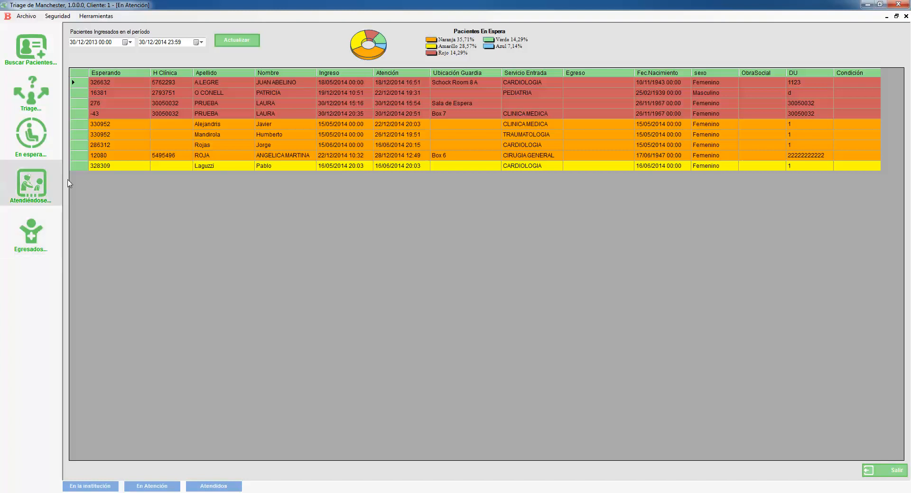
{"action": "left_click", "coordinate": [323, 85]}
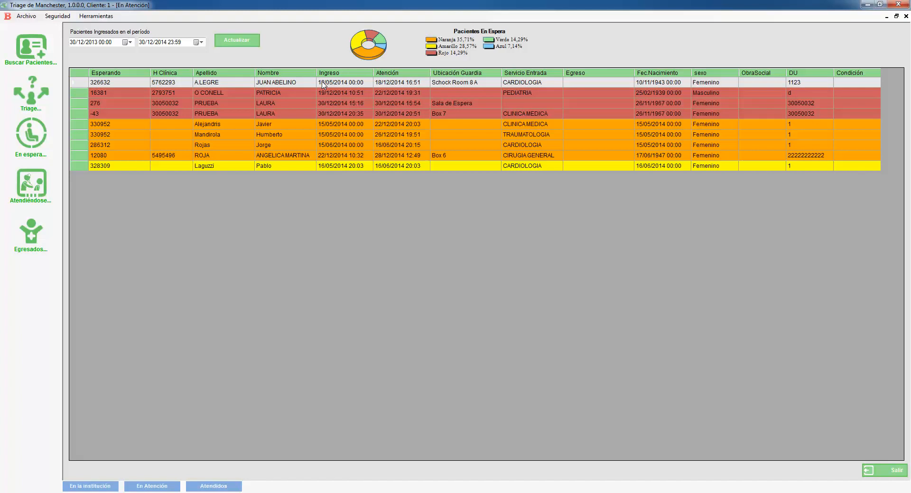
{"action": "double_click", "coordinate": [322, 85]}
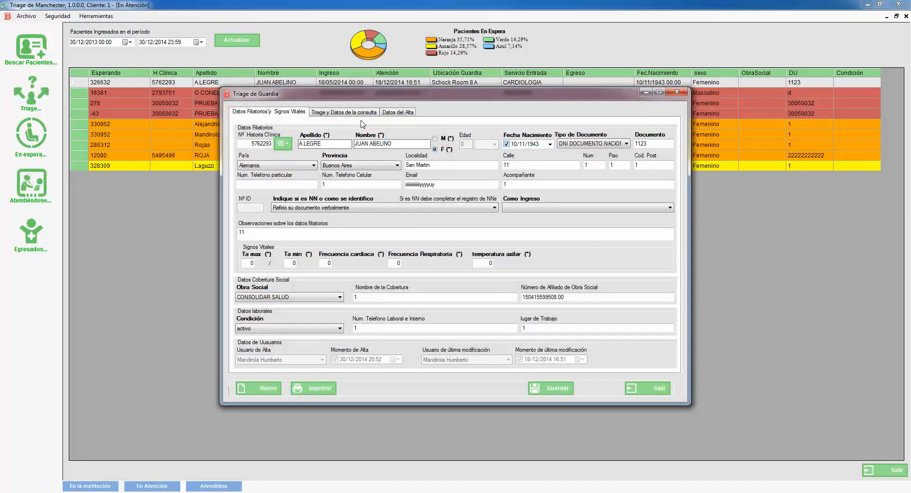
{"action": "left_click", "coordinate": [402, 118]}
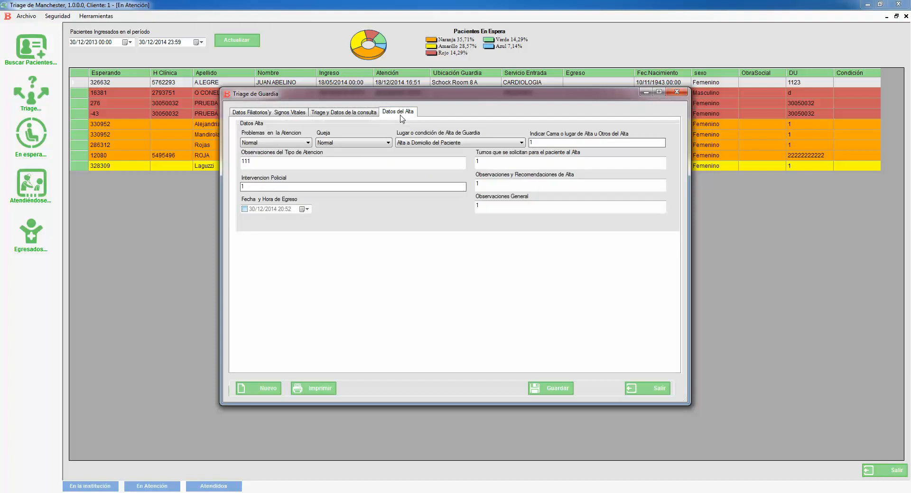
- Examine the options offered for Problemas en la Atencion and Queja in the discharge data
{"action": "left_click", "coordinate": [308, 143]}
{"action": "left_click", "coordinate": [308, 143]}
{"action": "left_click", "coordinate": [308, 143]}
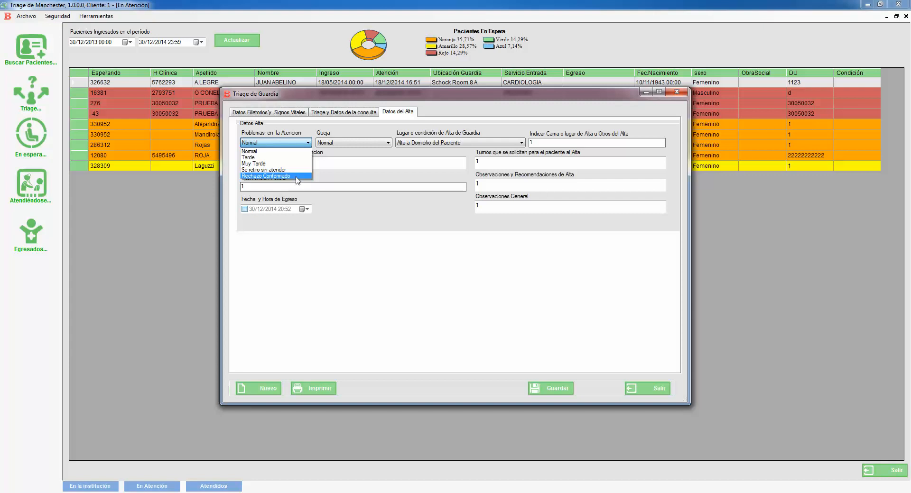
{"action": "left_click", "coordinate": [295, 152]}
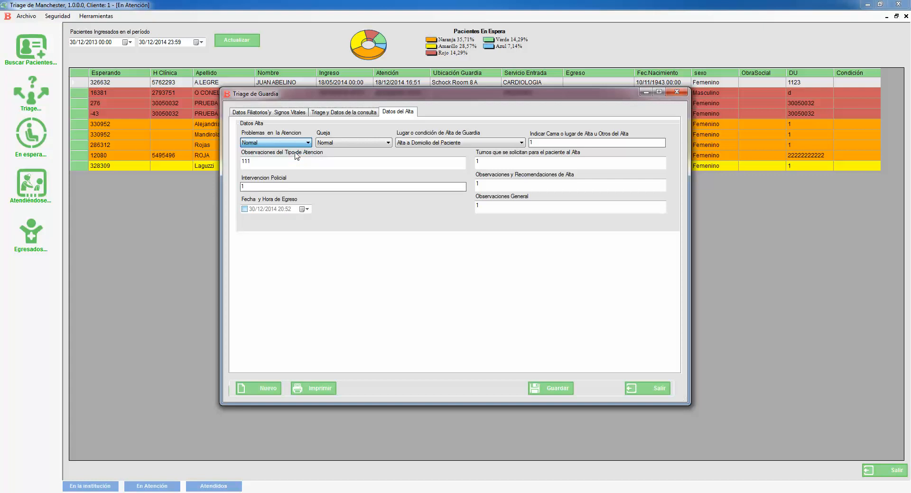
{"action": "left_click", "coordinate": [375, 144]}
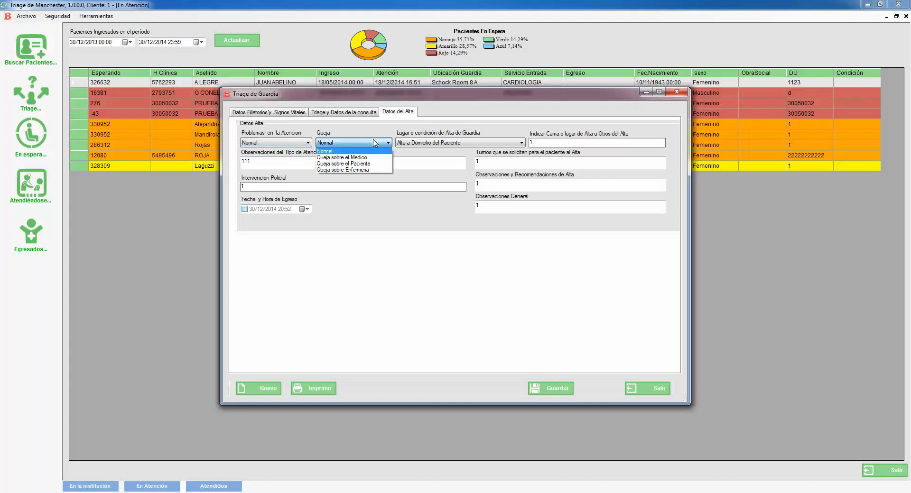
{"action": "left_click", "coordinate": [375, 143]}
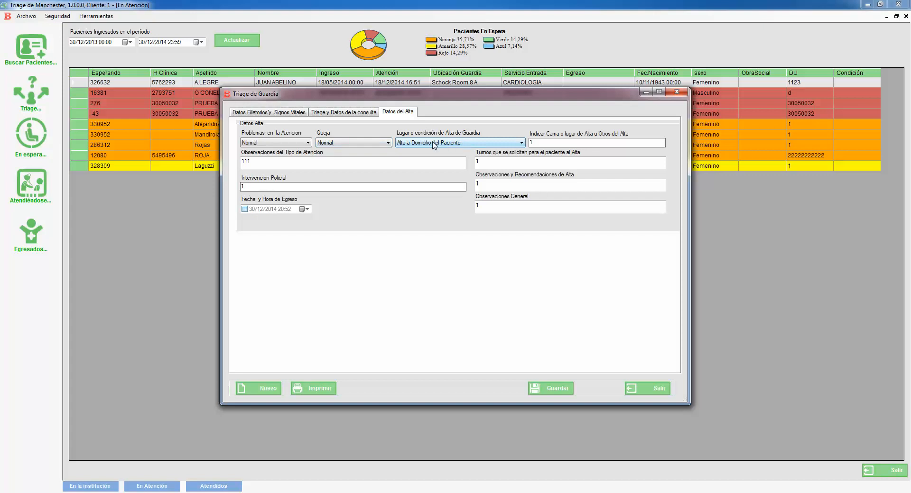
- Set the discharge place or condition to Internado en Terapia Intensiva and try to save the record
{"action": "left_click", "coordinate": [522, 144]}
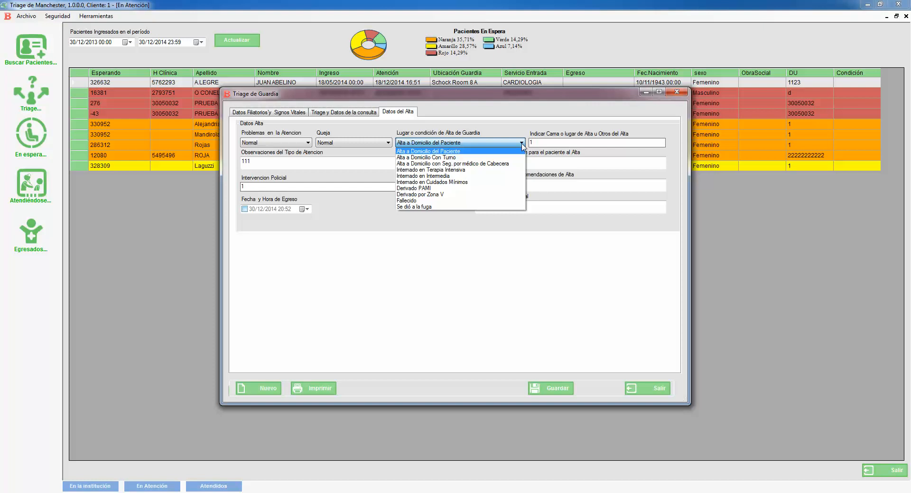
{"action": "left_click", "coordinate": [495, 175]}
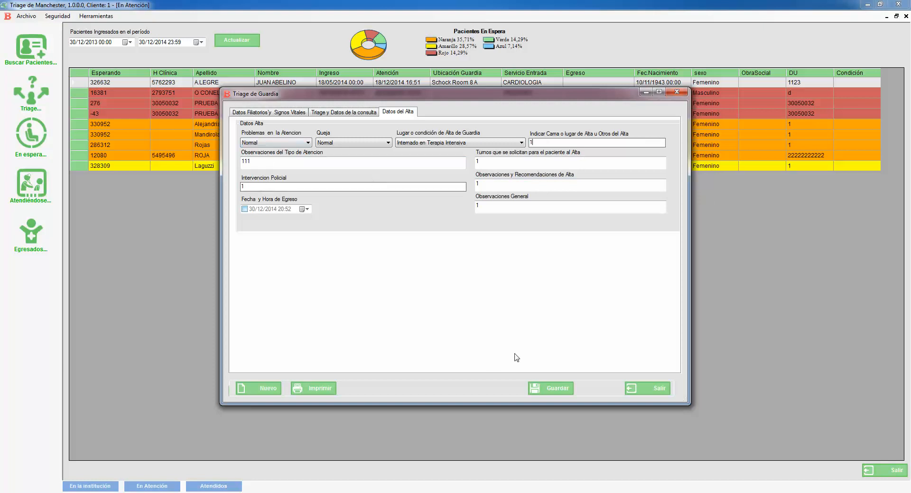
{"action": "left_click", "coordinate": [551, 388]}
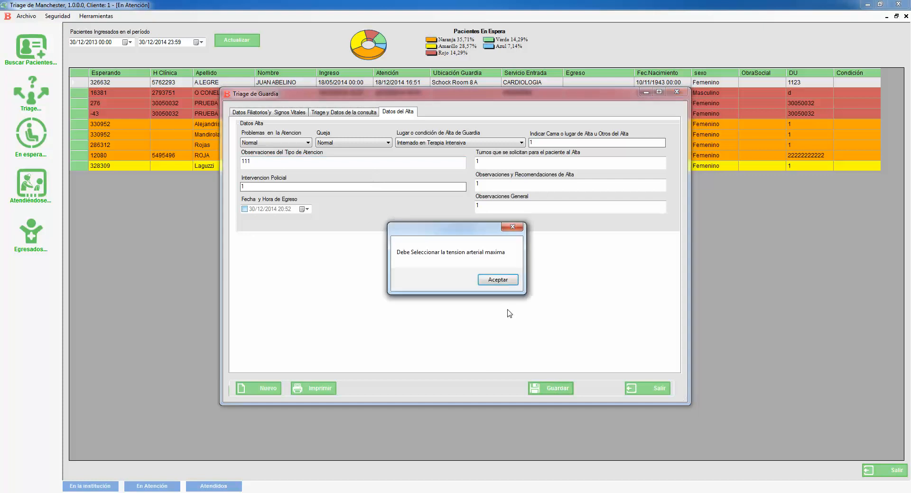
{"action": "left_click", "coordinate": [504, 280]}
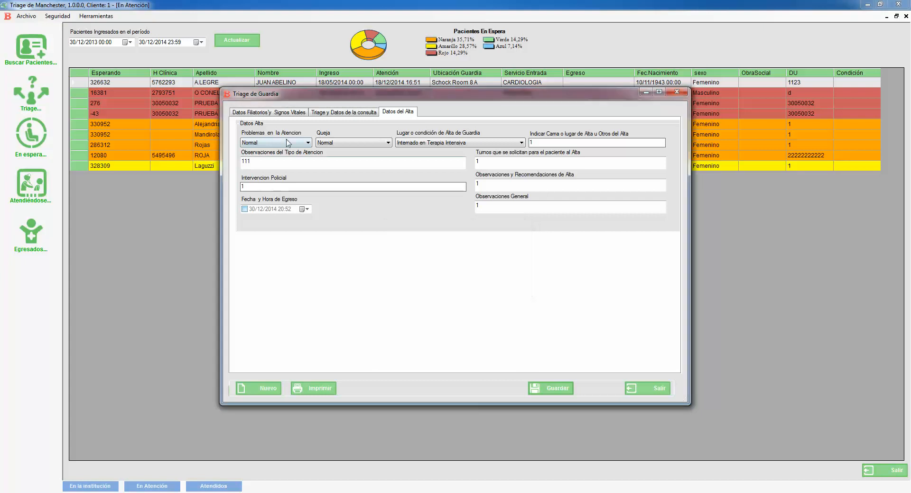
- Fill in the vital signs: Ta max 190, Ta min 100, Frecuencia cardiaca 90, Frecuencia Respiratoria 20 and temperatura axilar 37
{"action": "left_click", "coordinate": [283, 112]}
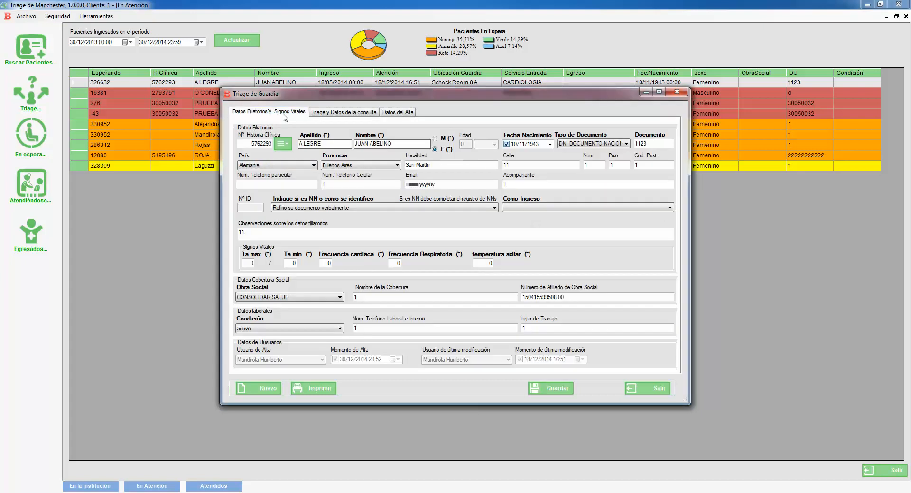
{"action": "left_click", "coordinate": [247, 261]}
{"action": "type", "text": "19"}
{"action": "left_click", "coordinate": [290, 263]}
{"action": "type", "text": "1"}
{"action": "type", "text": "0"}
{"action": "left_click", "coordinate": [328, 264]}
{"action": "type", "text": "39"}
{"action": "left_click", "coordinate": [396, 264]}
{"action": "type", "text": "2"}
{"action": "left_click", "coordinate": [488, 262]}
{"action": "key", "text": "BackSpace"}
{"action": "type", "text": "37"}
- Save the patient's record with its vital signs and discharge data, then close it
{"action": "left_click", "coordinate": [554, 389]}
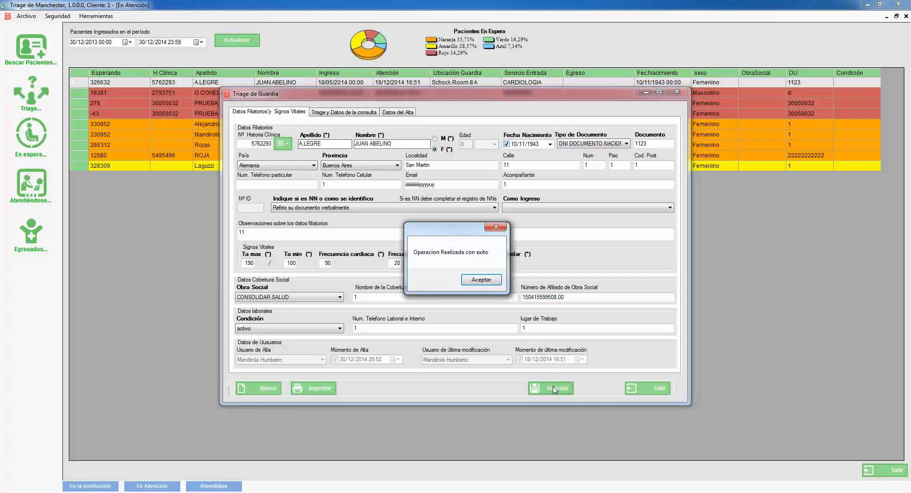
{"action": "left_click", "coordinate": [482, 280]}
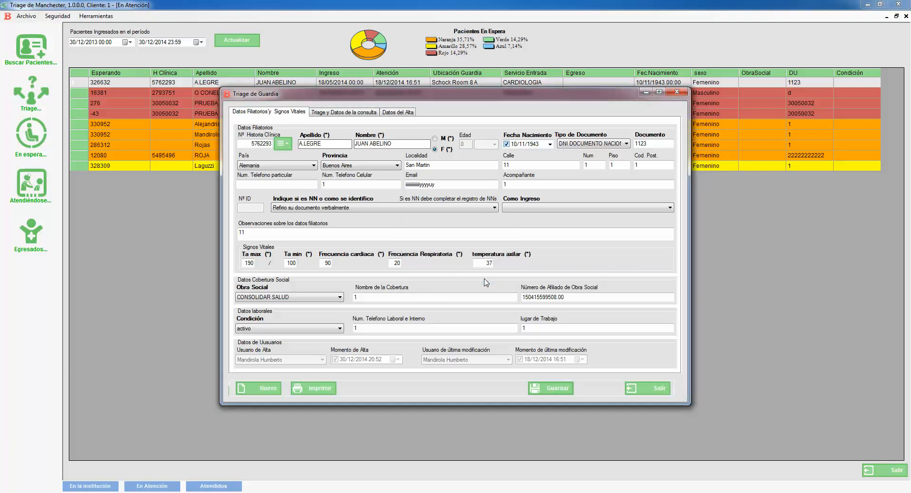
{"action": "left_click", "coordinate": [648, 388]}
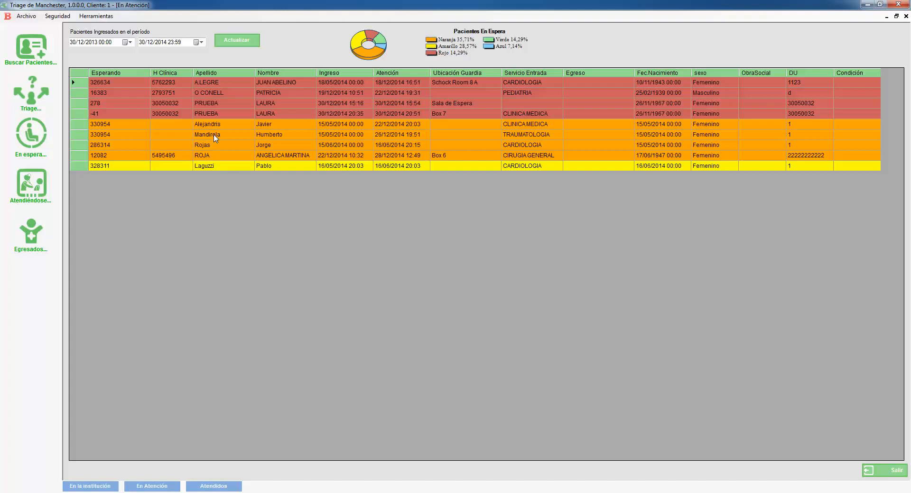
- View the list of discharged patients and open the triage patient search
{"action": "left_click", "coordinate": [39, 239]}
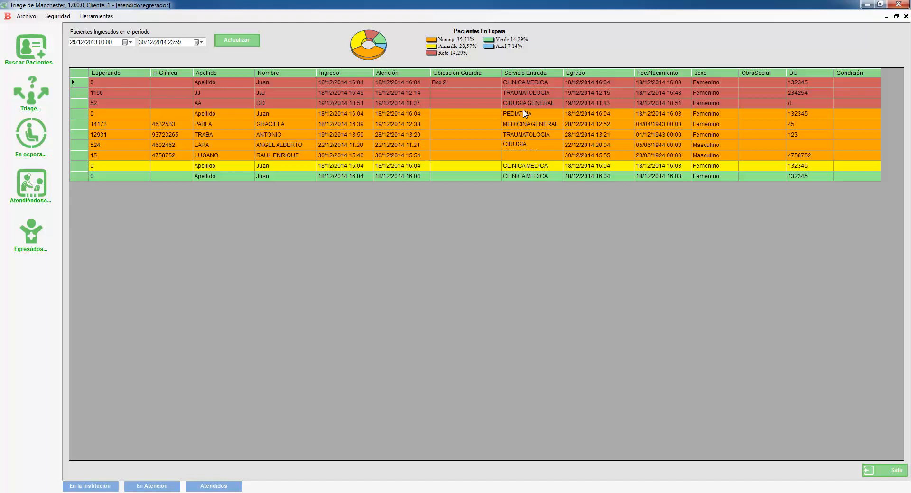
{"action": "left_click", "coordinate": [31, 56]}
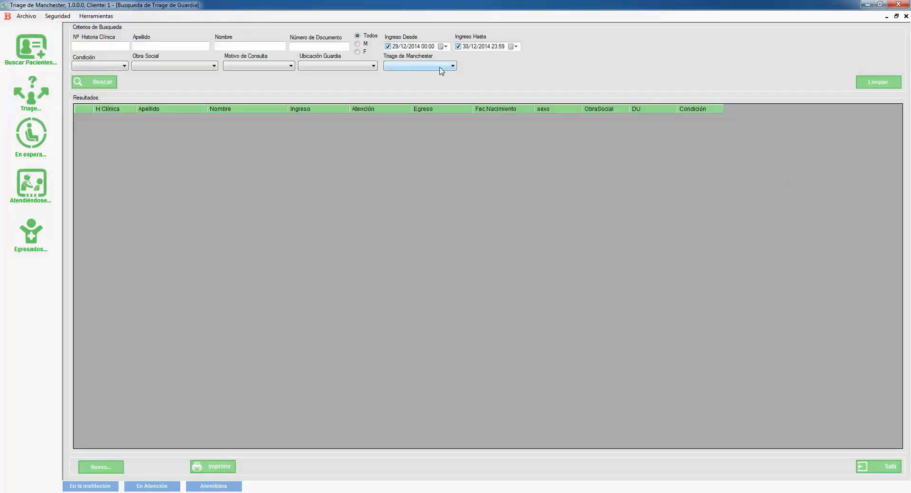
- Set the Ingreso Desde date to 29/12/2013 and search the triage records up to 30/12/2014
{"action": "left_click", "coordinate": [419, 47]}
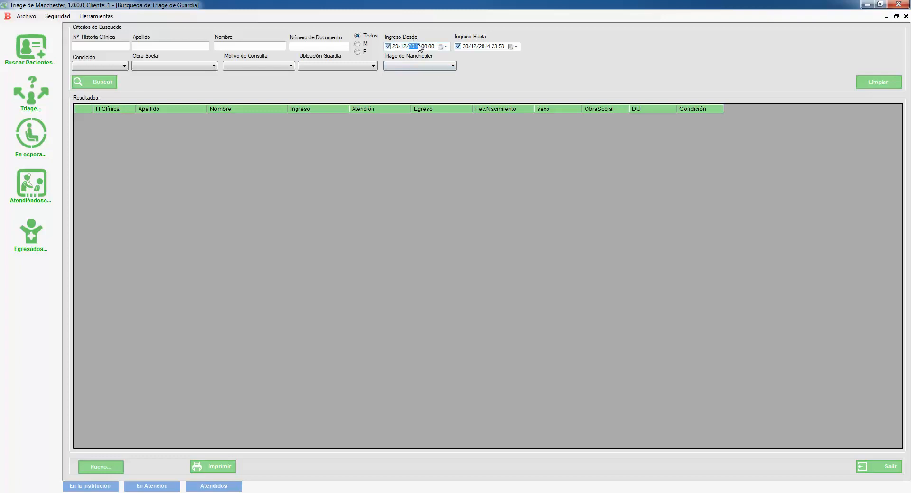
{"action": "key", "text": "Down"}
{"action": "left_click", "coordinate": [99, 85]}
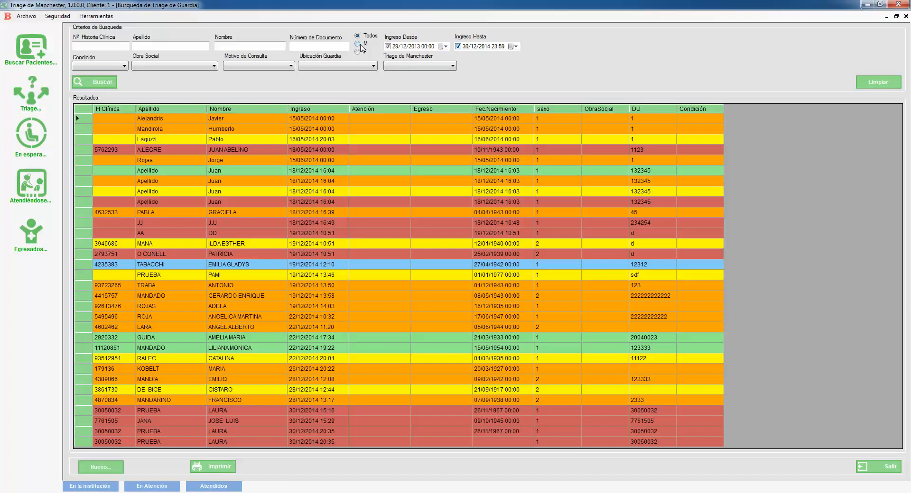
- Filter the triage search by sex, running it first for M and again for F
{"action": "left_click", "coordinate": [105, 85]}
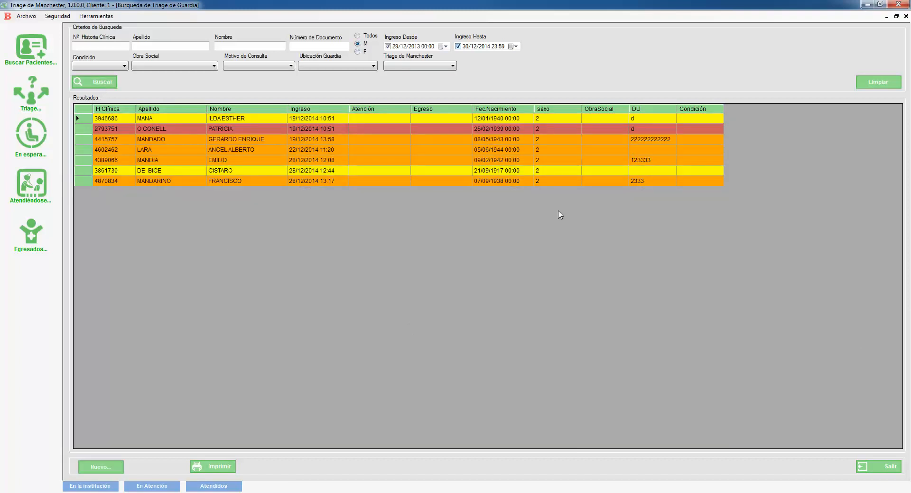
{"action": "left_click", "coordinate": [358, 51]}
{"action": "left_click", "coordinate": [115, 84]}
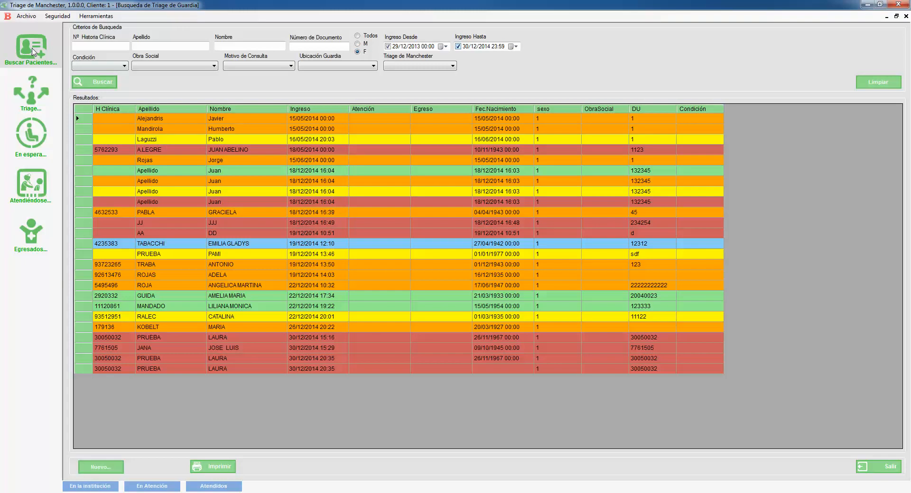
- Open the triage record admitted 16/05/2014 20:03 and review its personal data and vital signs, triage and consultation data, and discharge data
{"action": "left_click", "coordinate": [163, 142]}
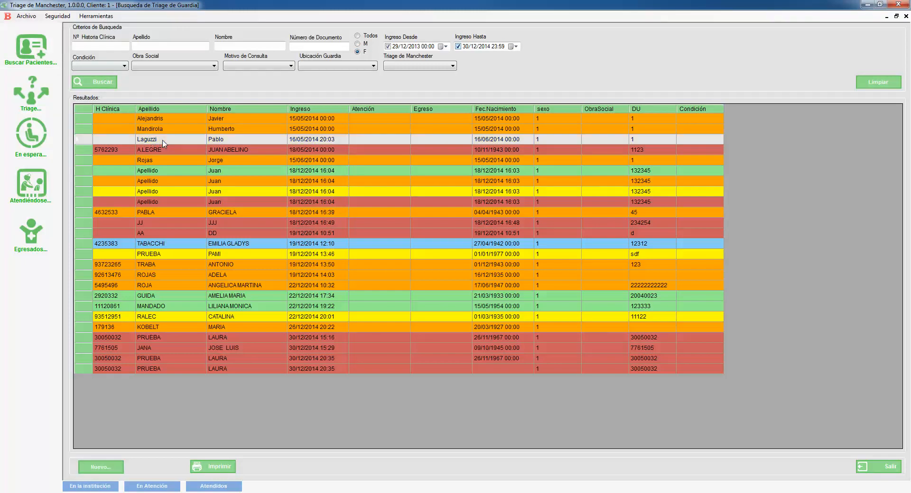
{"action": "double_click", "coordinate": [164, 142]}
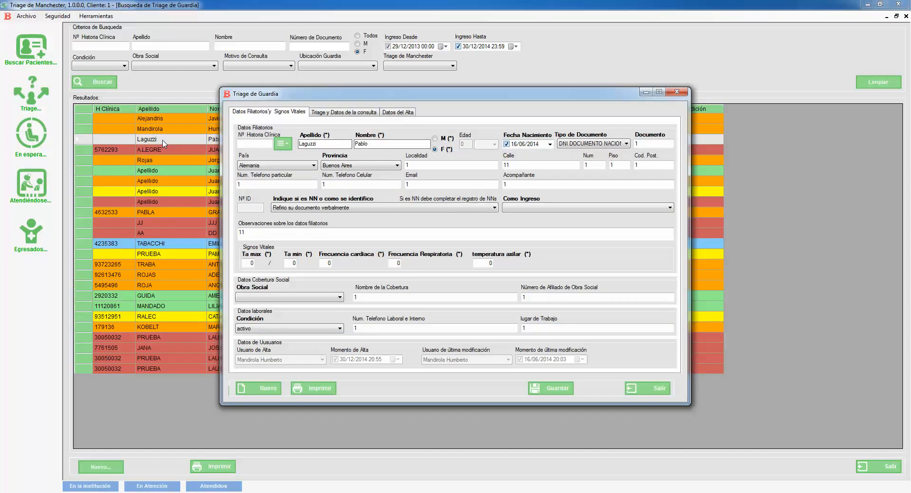
{"action": "left_click", "coordinate": [327, 113]}
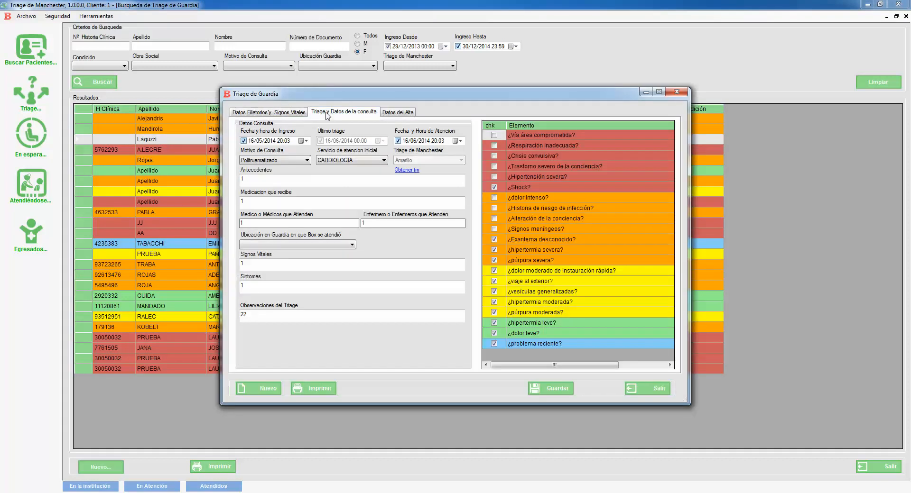
{"action": "left_click", "coordinate": [406, 113]}
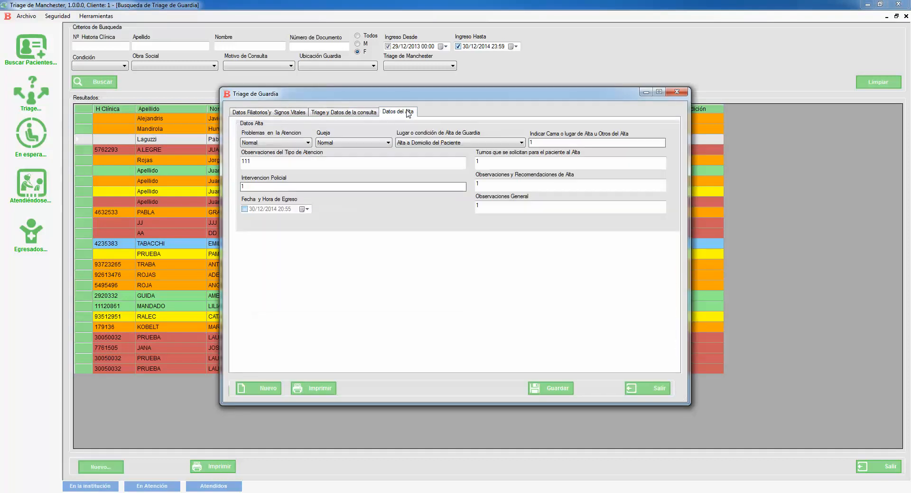
{"action": "left_click", "coordinate": [353, 111]}
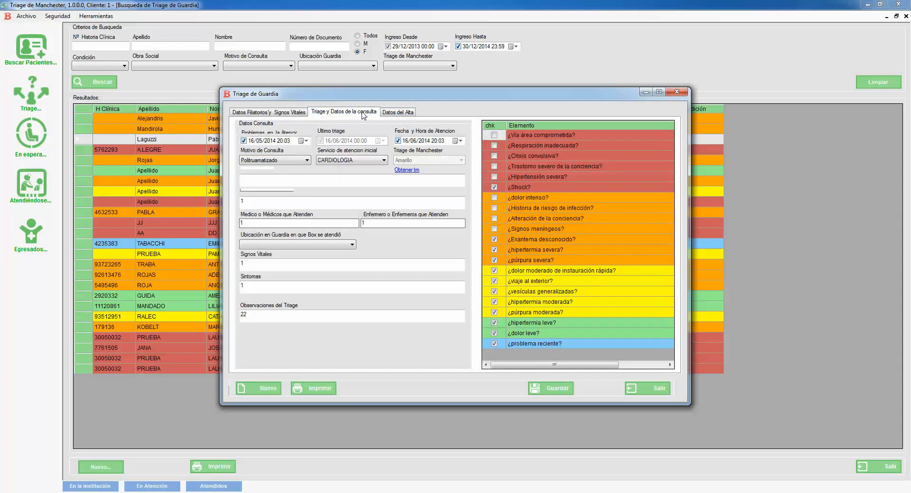
{"action": "left_click", "coordinate": [262, 115]}
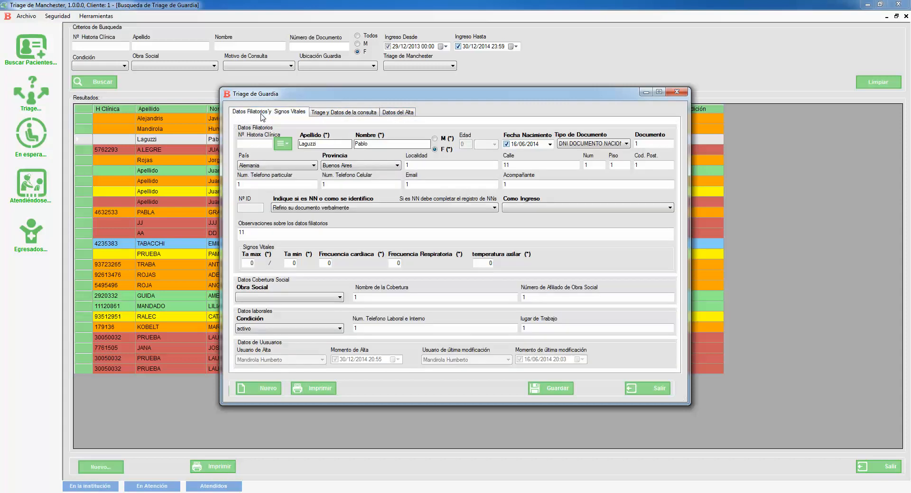
{"action": "left_click", "coordinate": [355, 112]}
{"action": "left_click", "coordinate": [397, 113]}
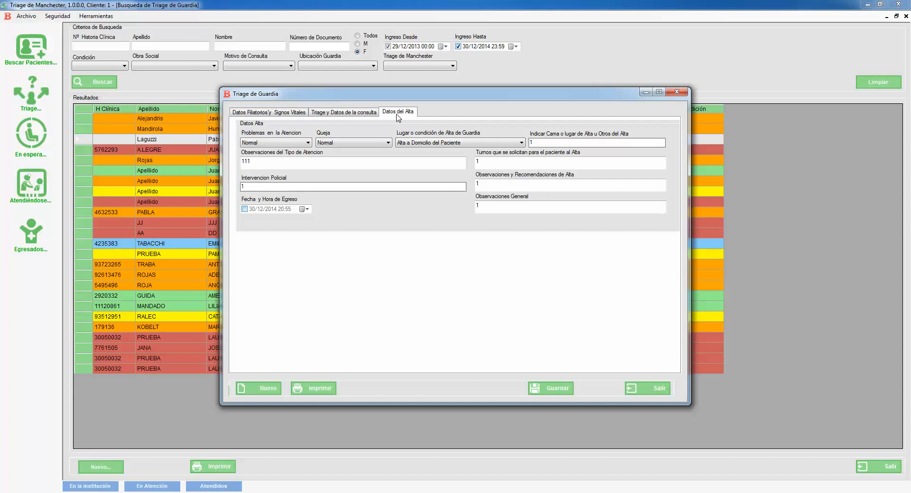